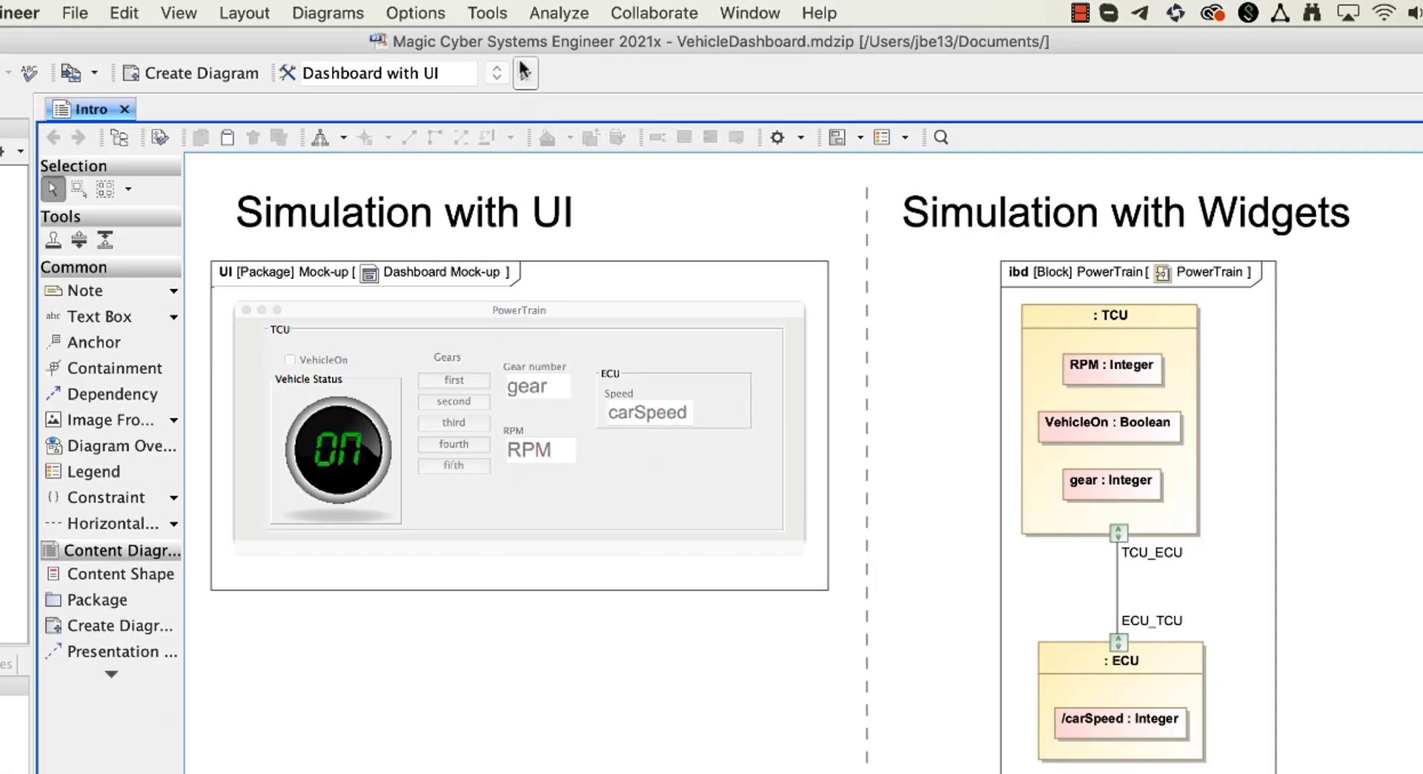
Run 'Dashboard with UI', tick VehicleOn, shift from first up to third gear, then terminate
{"action": "left_click", "coordinate": [483, 90]}
{"action": "left_click", "coordinate": [530, 255]}
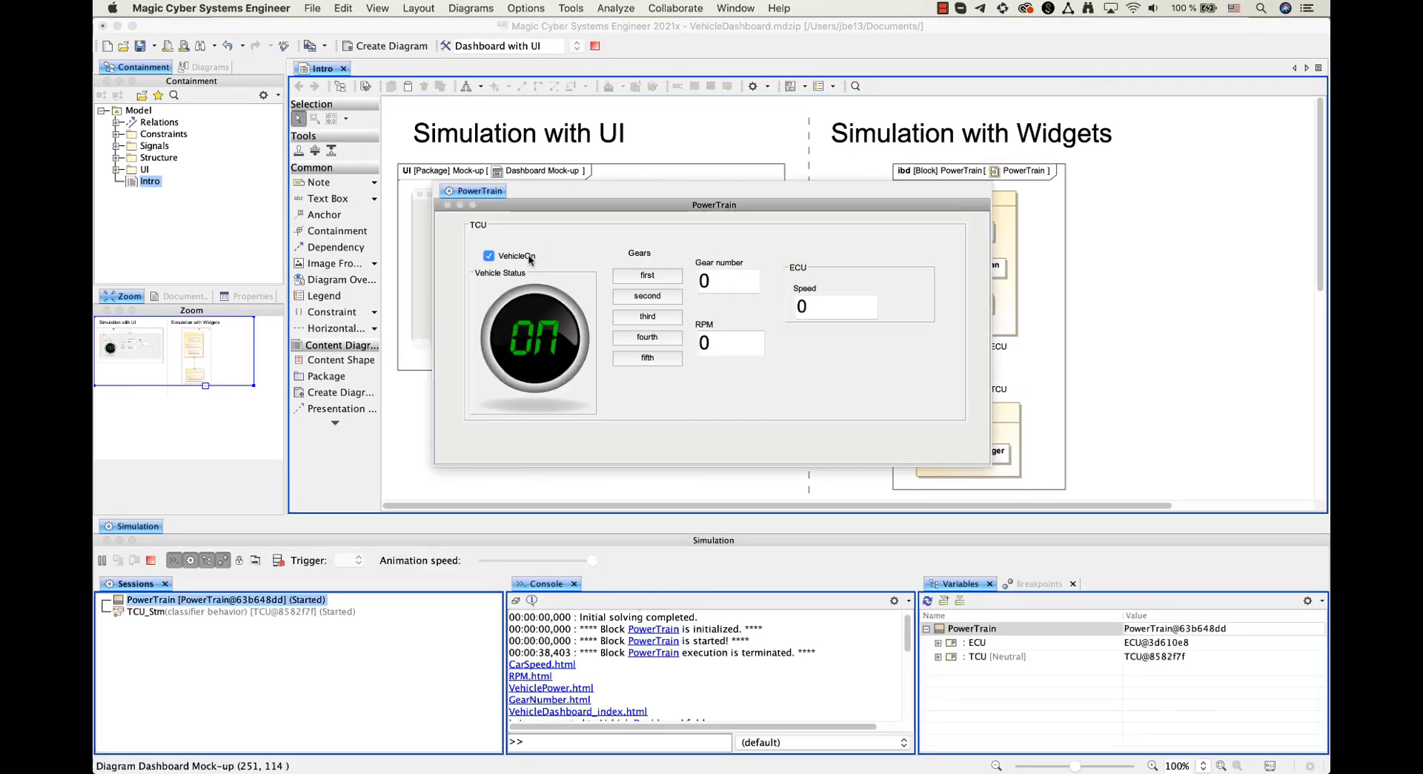
{"action": "left_click", "coordinate": [620, 275]}
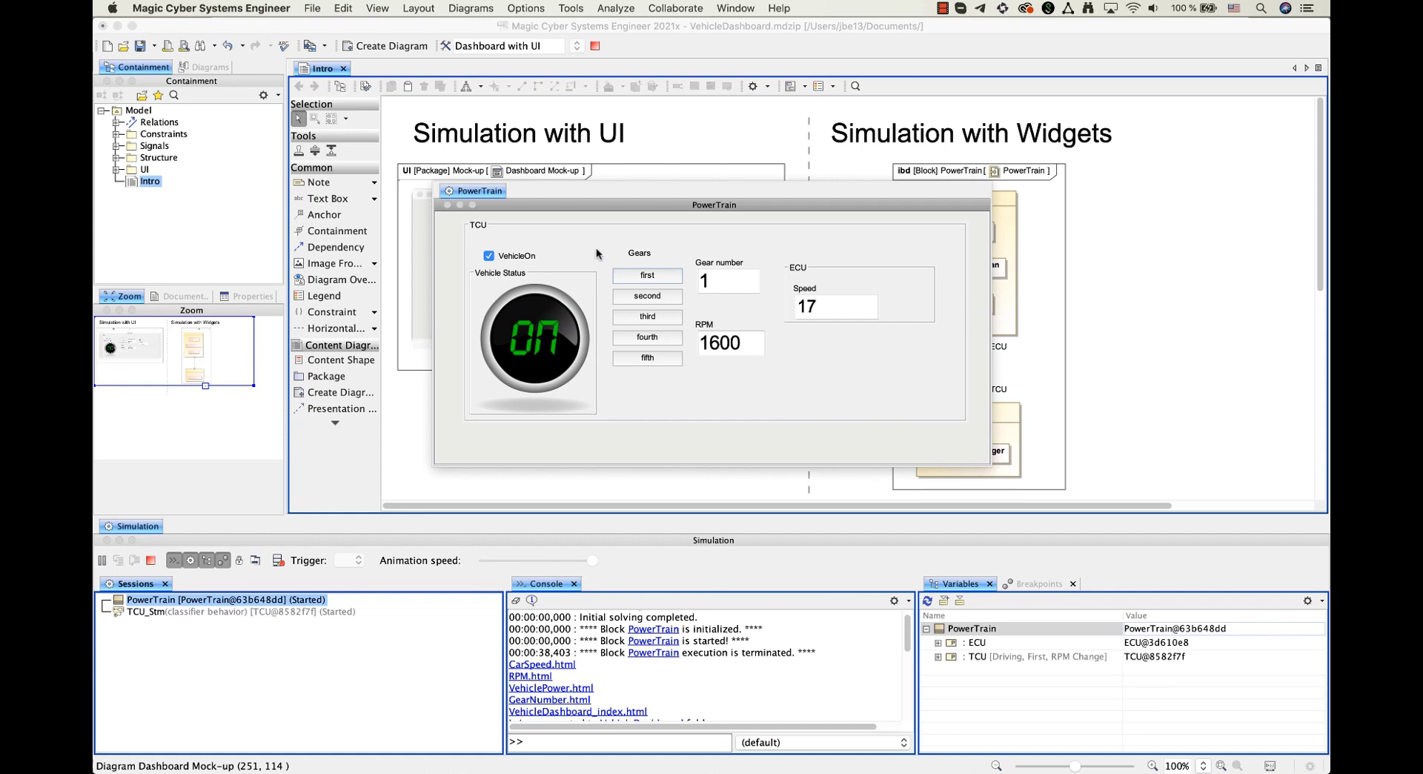
{"action": "left_click", "coordinate": [627, 296]}
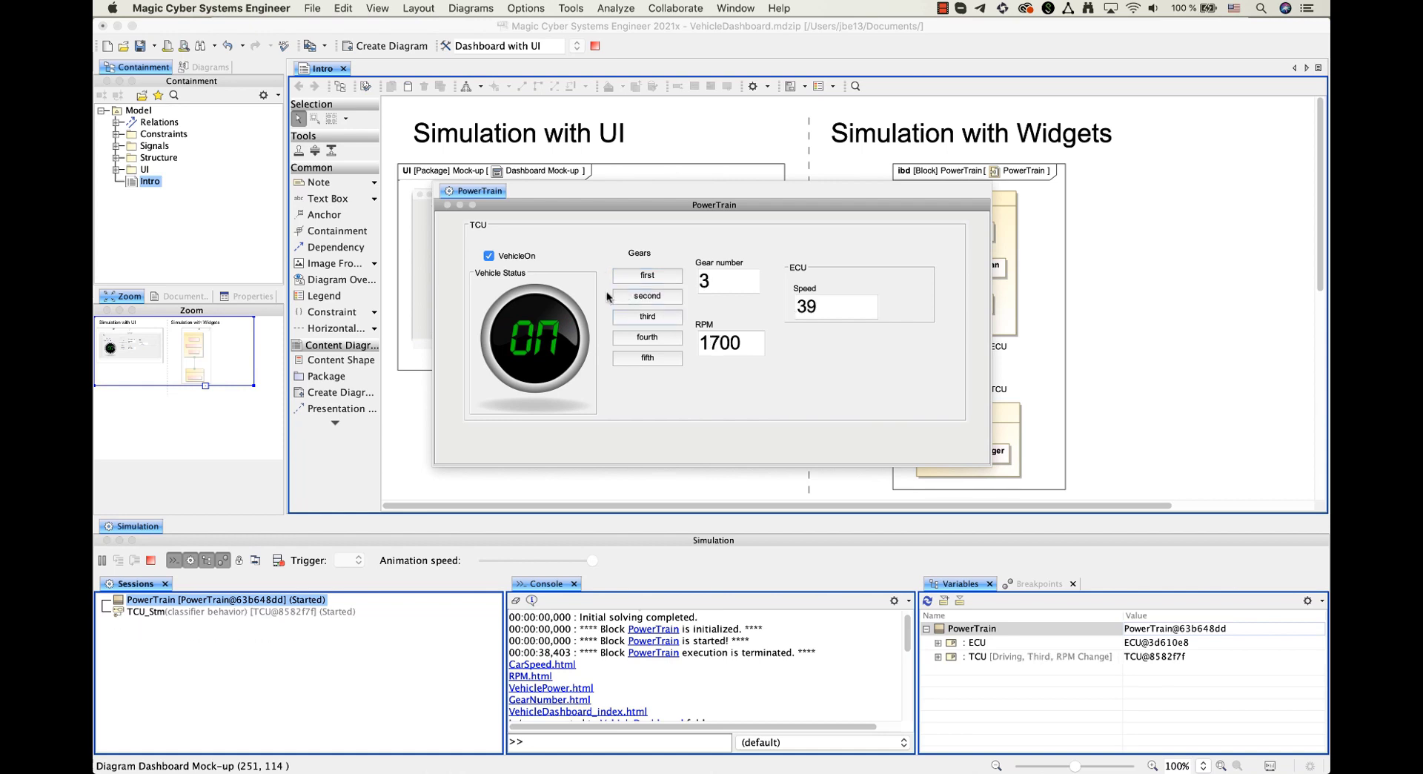
{"action": "left_click", "coordinate": [594, 46]}
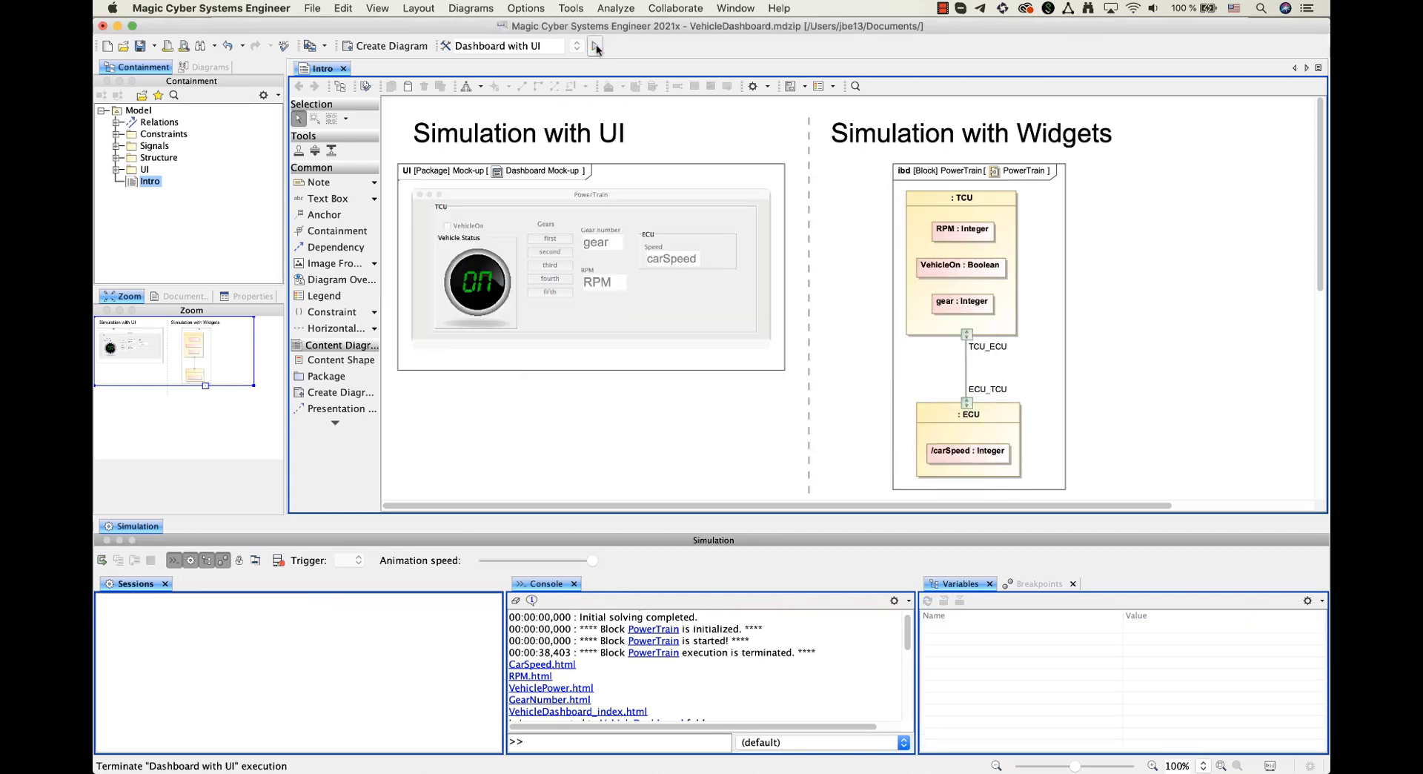
Close the Simulation panel so the Intro diagram with the dashboard mock-up fills the view
{"action": "left_click", "coordinate": [105, 539]}
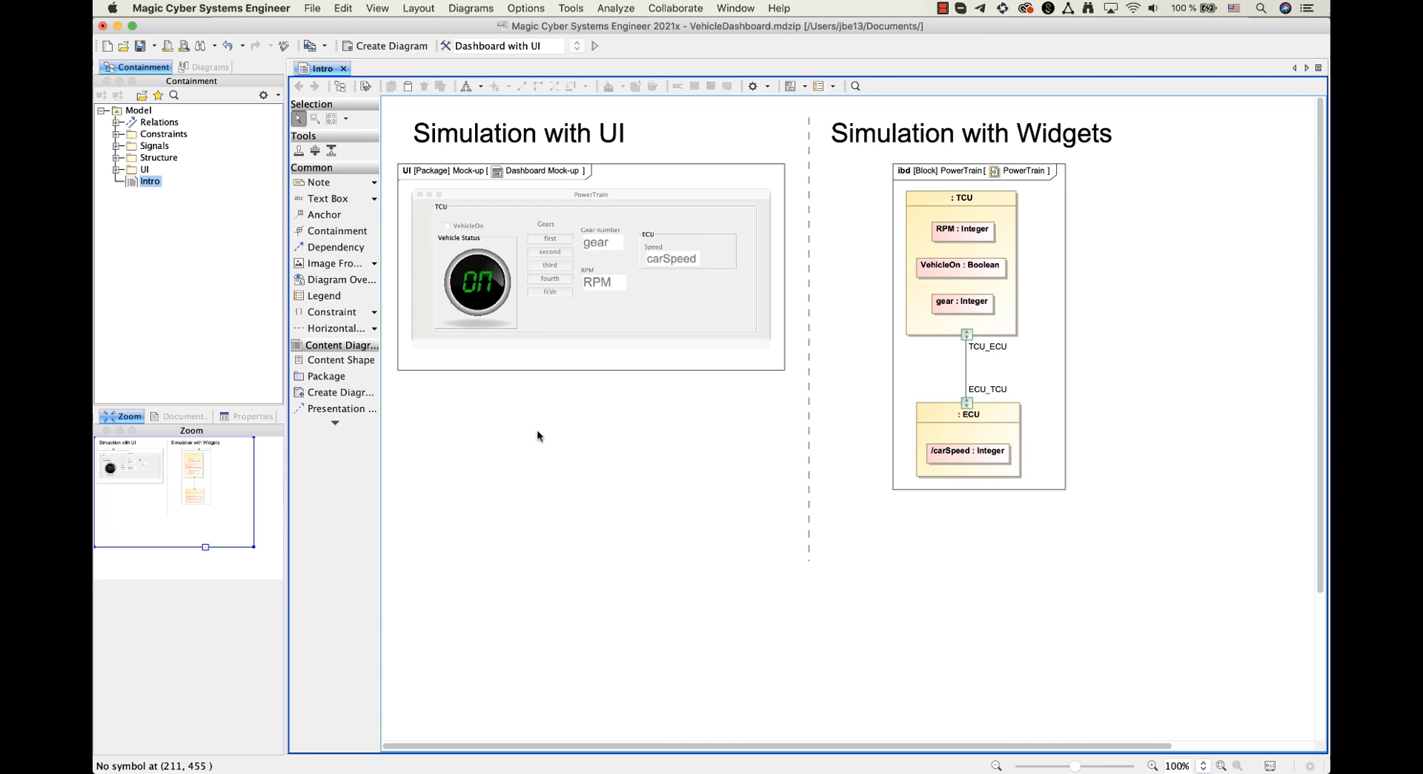
Open the PowerTrain ibd and use local project UI Widgets Library.mdzip, showing auxiliary resources
{"action": "left_click", "coordinate": [922, 362]}
{"action": "double_click", "coordinate": [923, 363]}
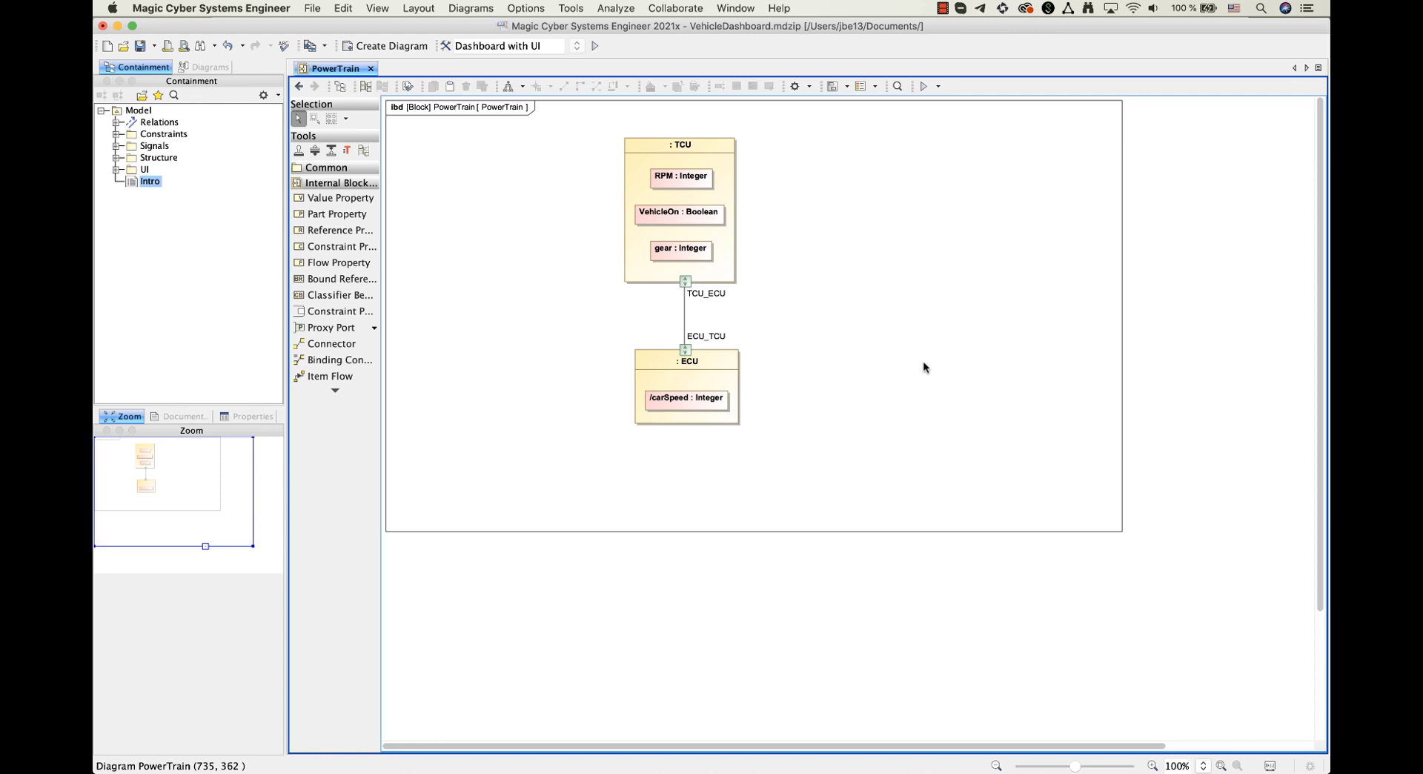
{"action": "left_click", "coordinate": [312, 9]}
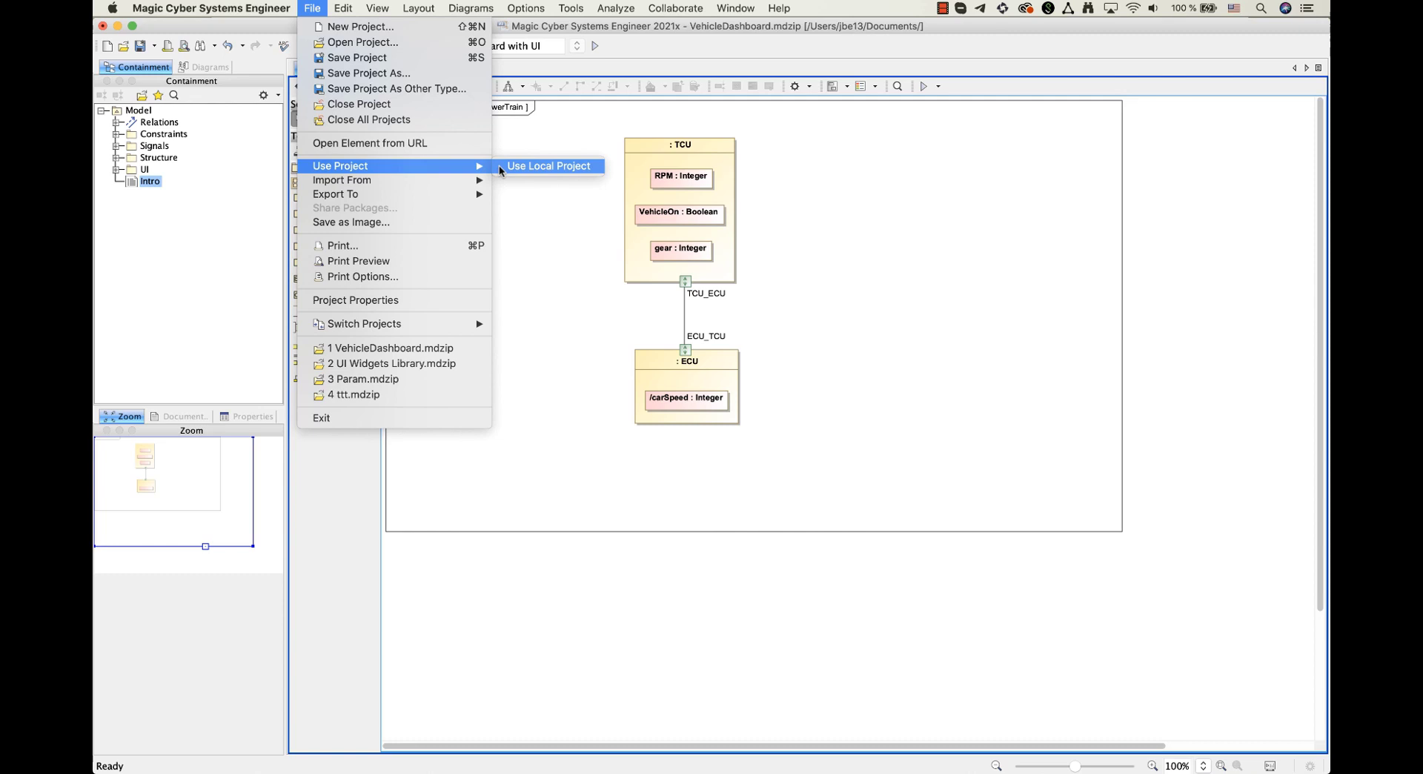
{"action": "left_click", "coordinate": [500, 166]}
{"action": "scroll", "coordinate": [730, 487], "scroll_direction": "down", "scroll_amount": 5}
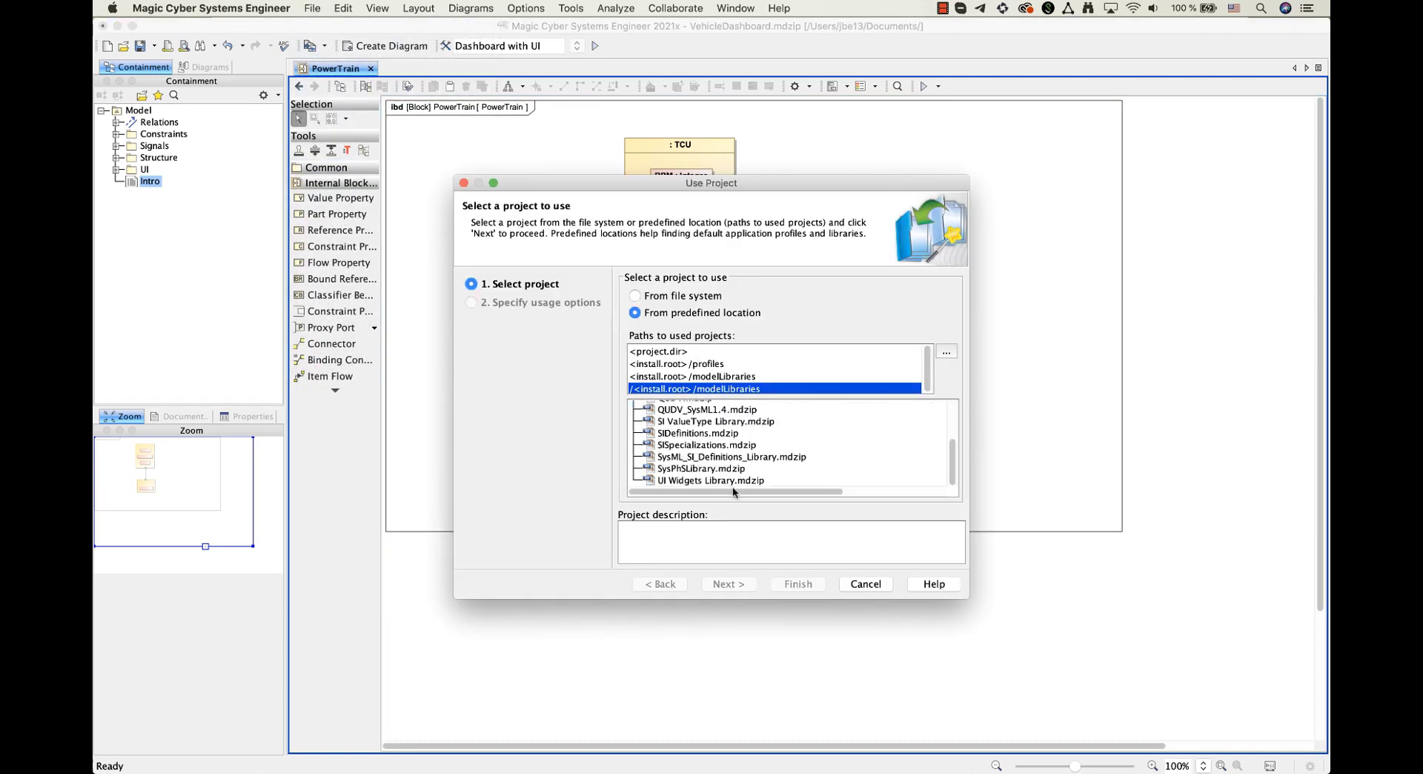
{"action": "left_click", "coordinate": [730, 483]}
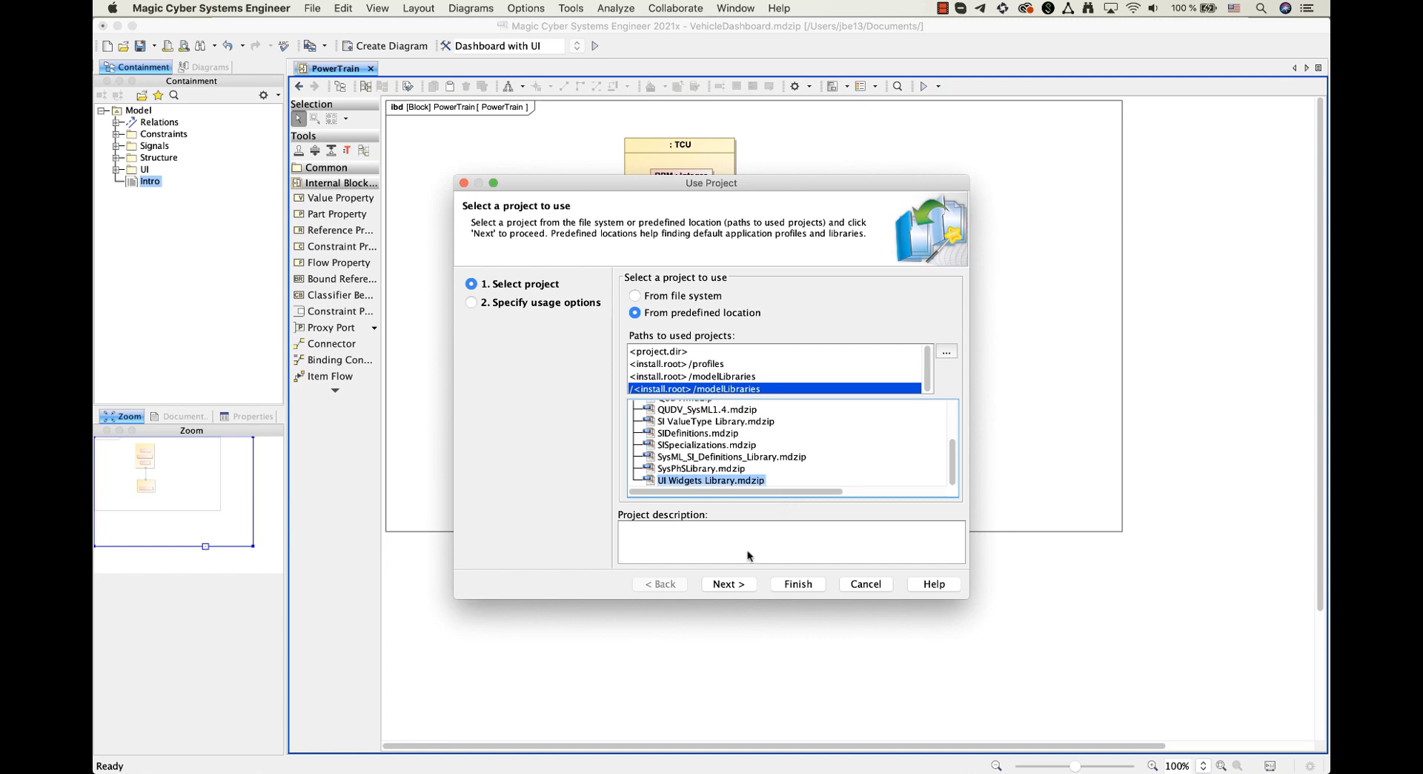
{"action": "left_click", "coordinate": [745, 582]}
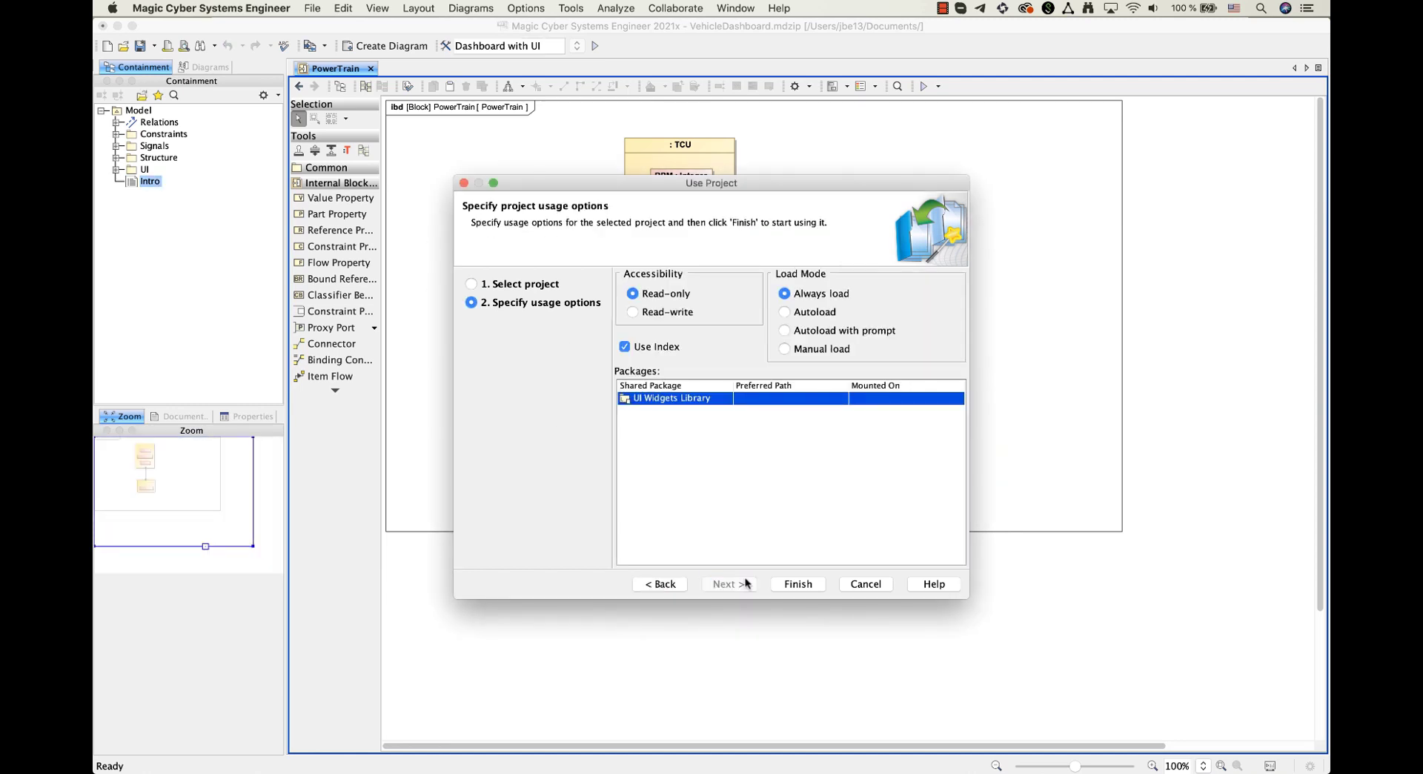
{"action": "left_click", "coordinate": [778, 585]}
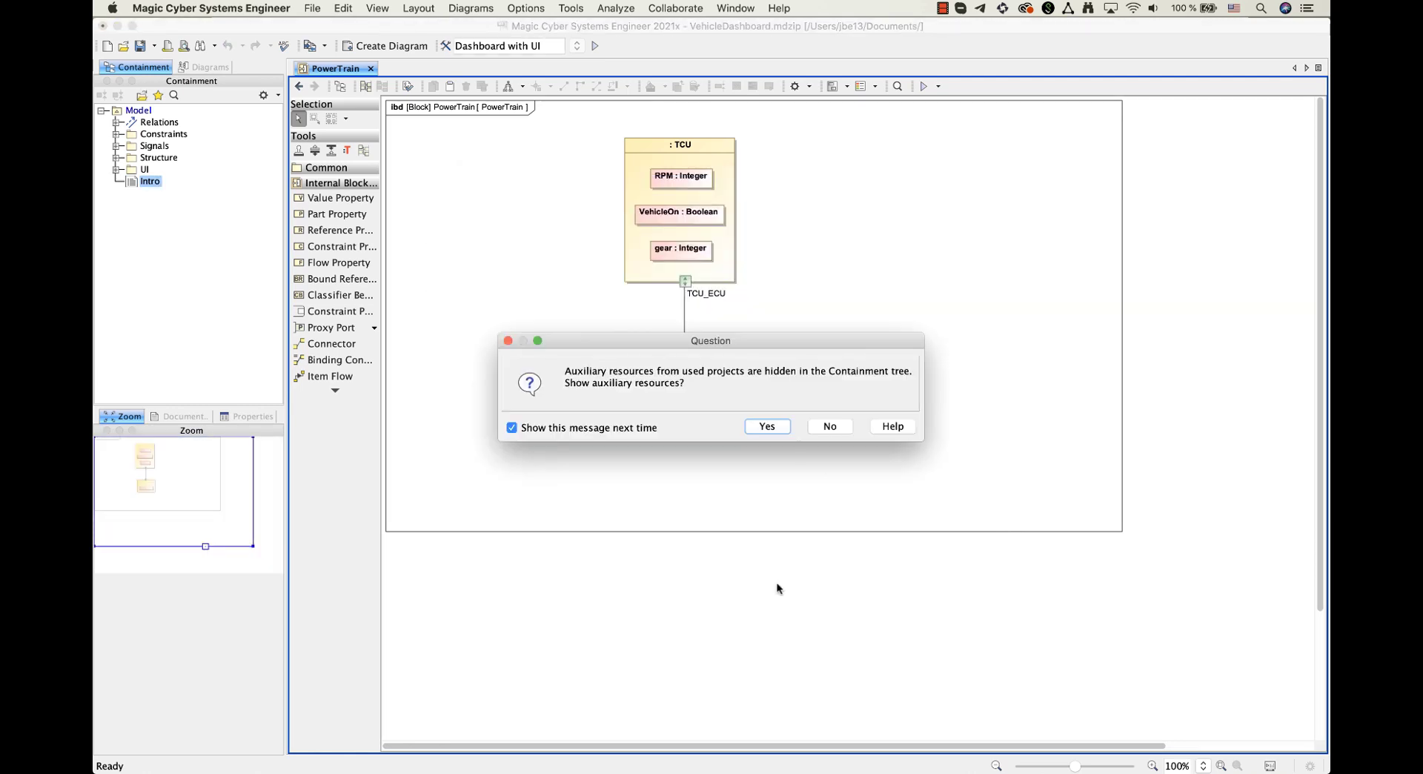
{"action": "left_click", "coordinate": [752, 430]}
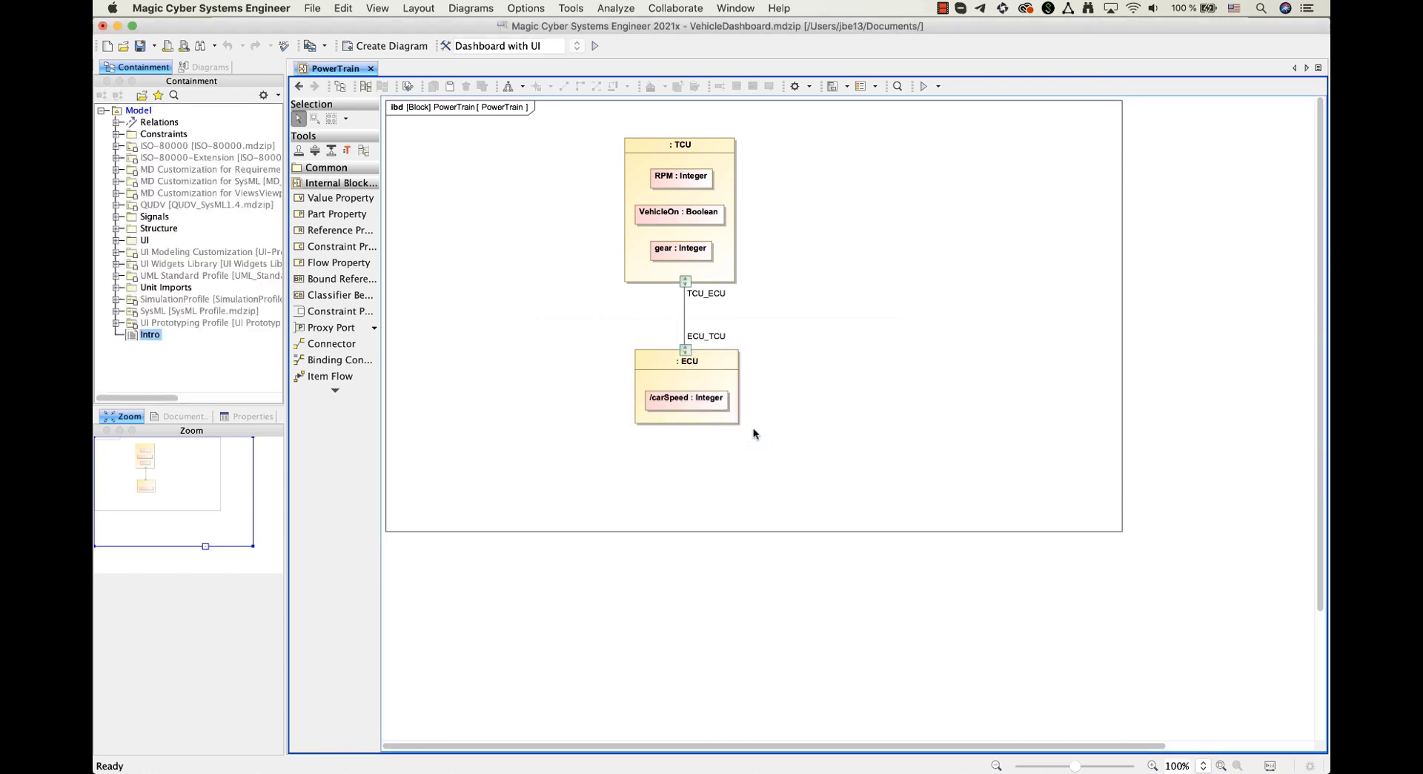
Expand UI Widgets Library in the Containment tree to list KumaGauge, SevenSeg and ToggleSwitch
{"action": "left_click", "coordinate": [115, 264]}
{"action": "left_click", "coordinate": [170, 264]}
{"action": "scroll", "coordinate": [226, 289], "scroll_direction": "down", "scroll_amount": 3}
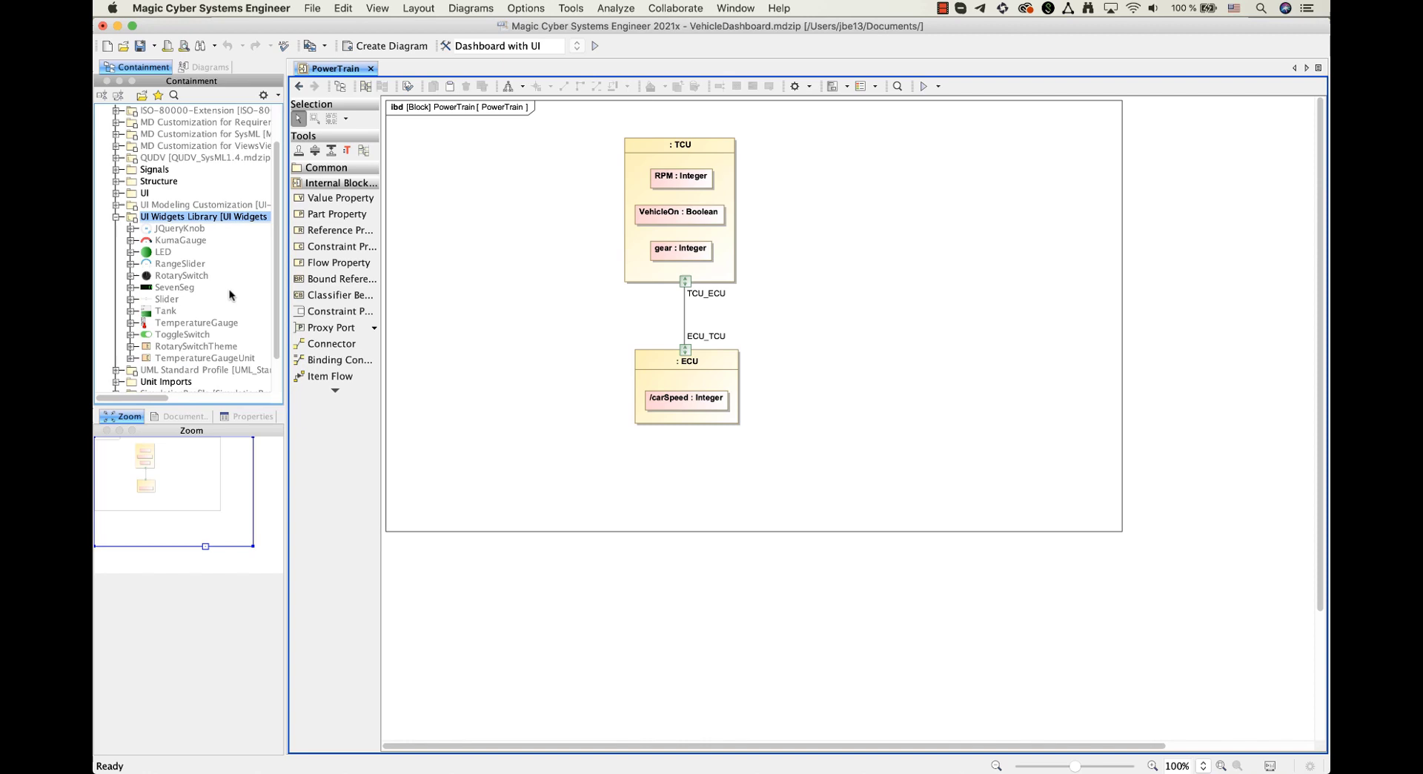
{"action": "scroll", "coordinate": [230, 295], "scroll_direction": "down", "scroll_amount": 1}
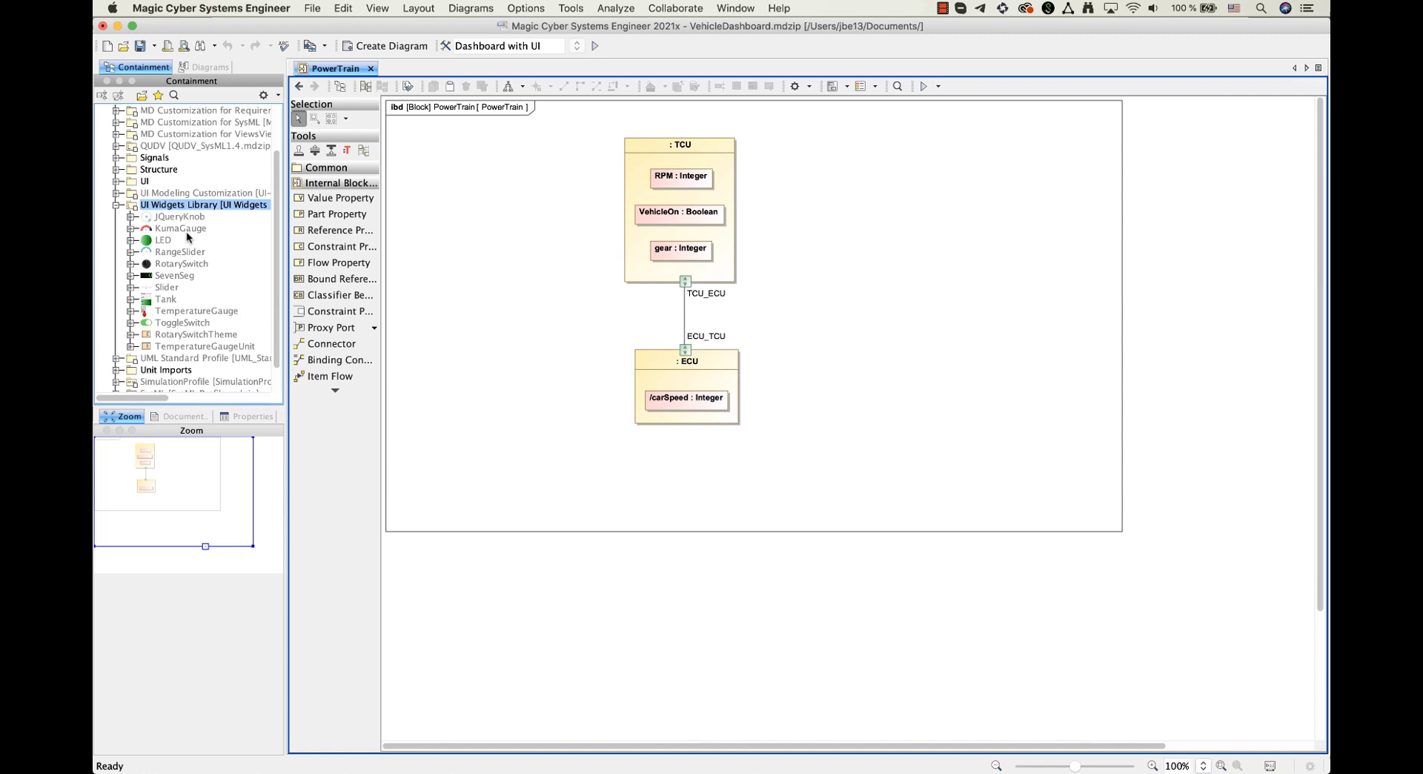
Place a KumaGauge right of the ECU, bind its value to /carSpeed, and name it carSpeed
{"action": "left_click_drag", "start_coordinate": [180, 229], "coordinate": [894, 392]}
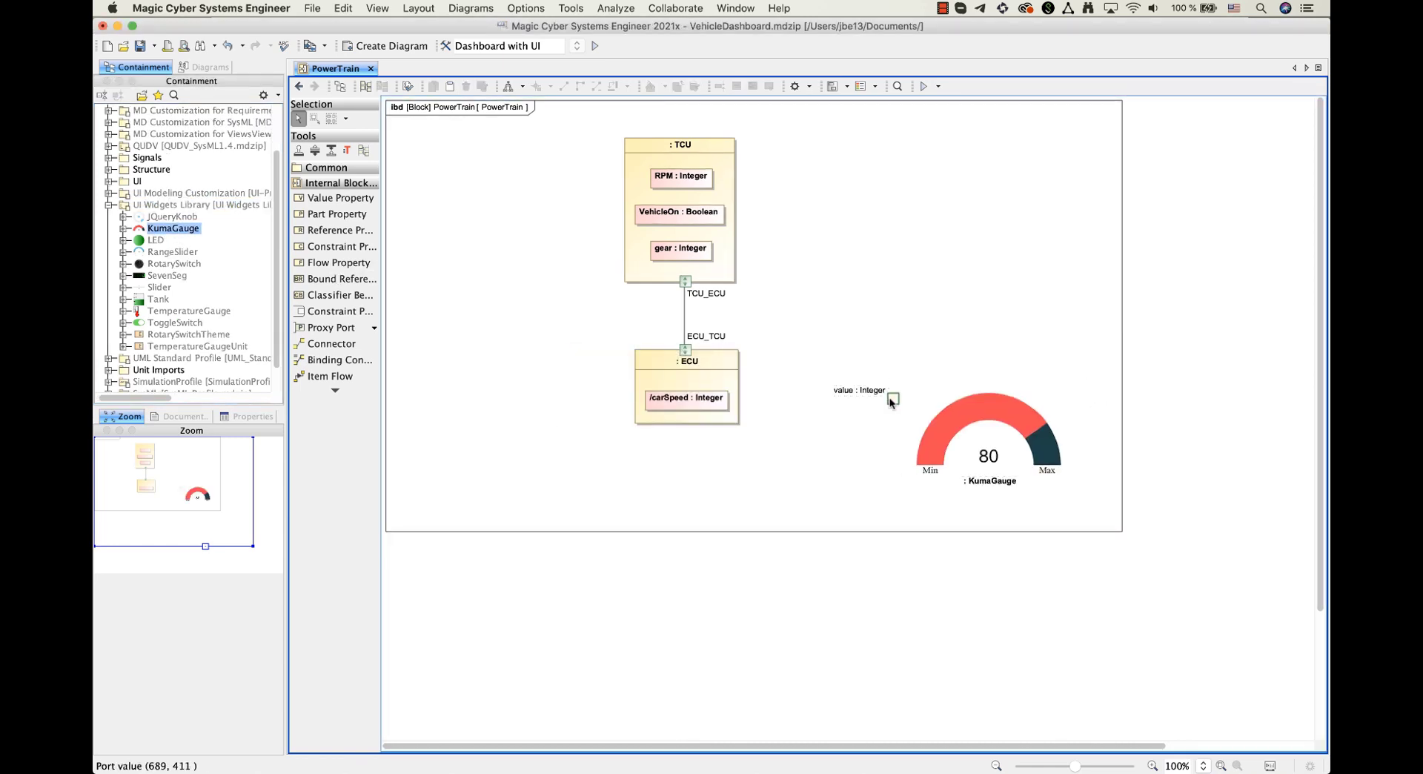
{"action": "left_click_drag", "start_coordinate": [892, 398], "coordinate": [723, 400]}
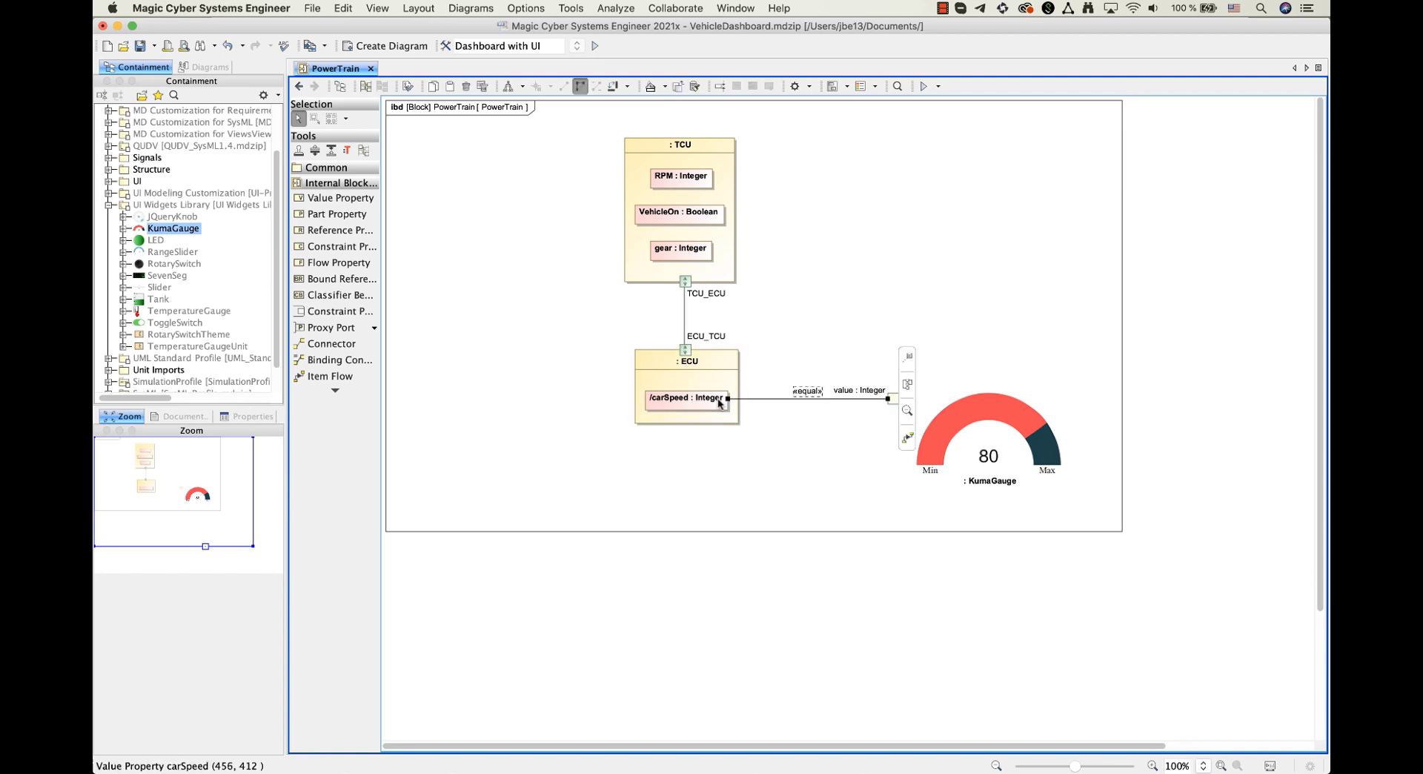
{"action": "left_click", "coordinate": [951, 481]}
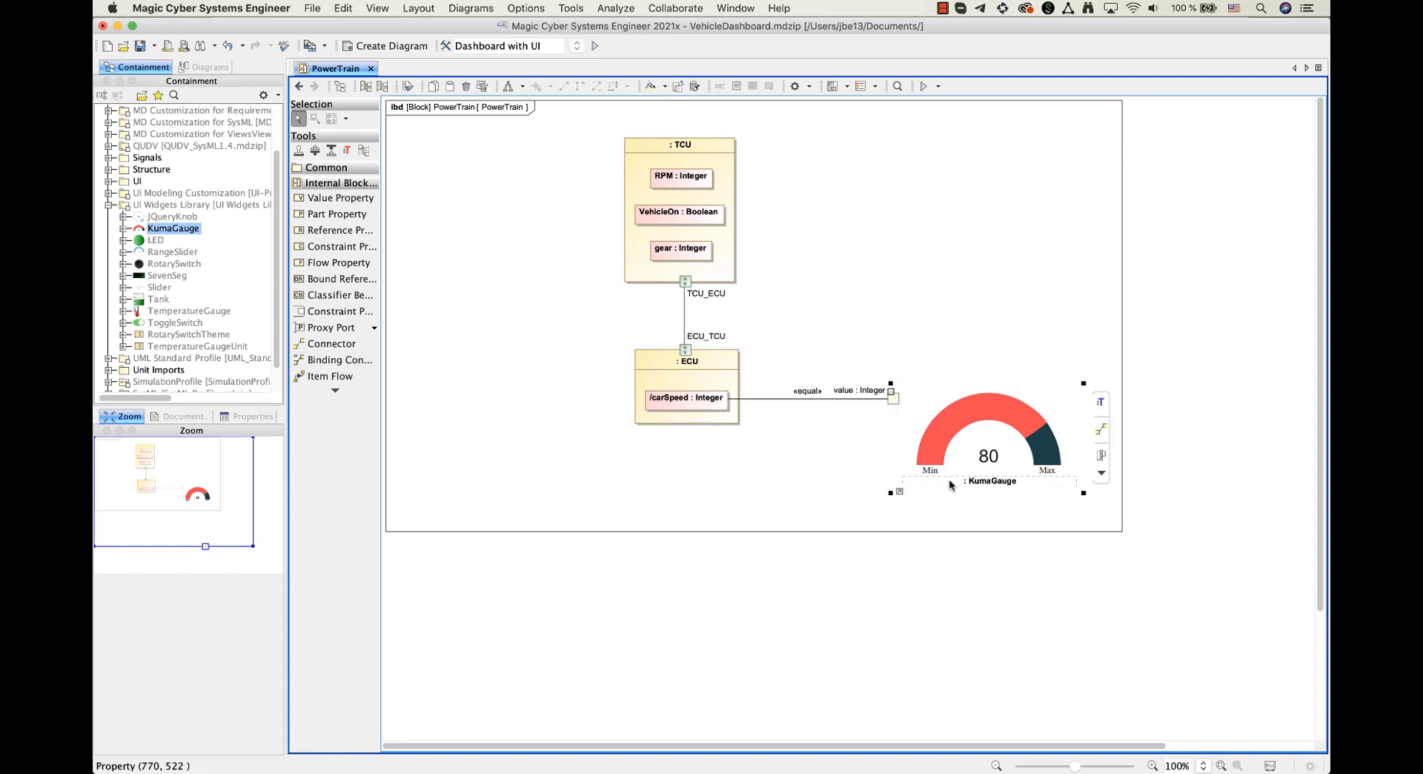
{"action": "left_click", "coordinate": [950, 481]}
{"action": "type", "text": "carSpeed"}
{"action": "left_click", "coordinate": [787, 504]}
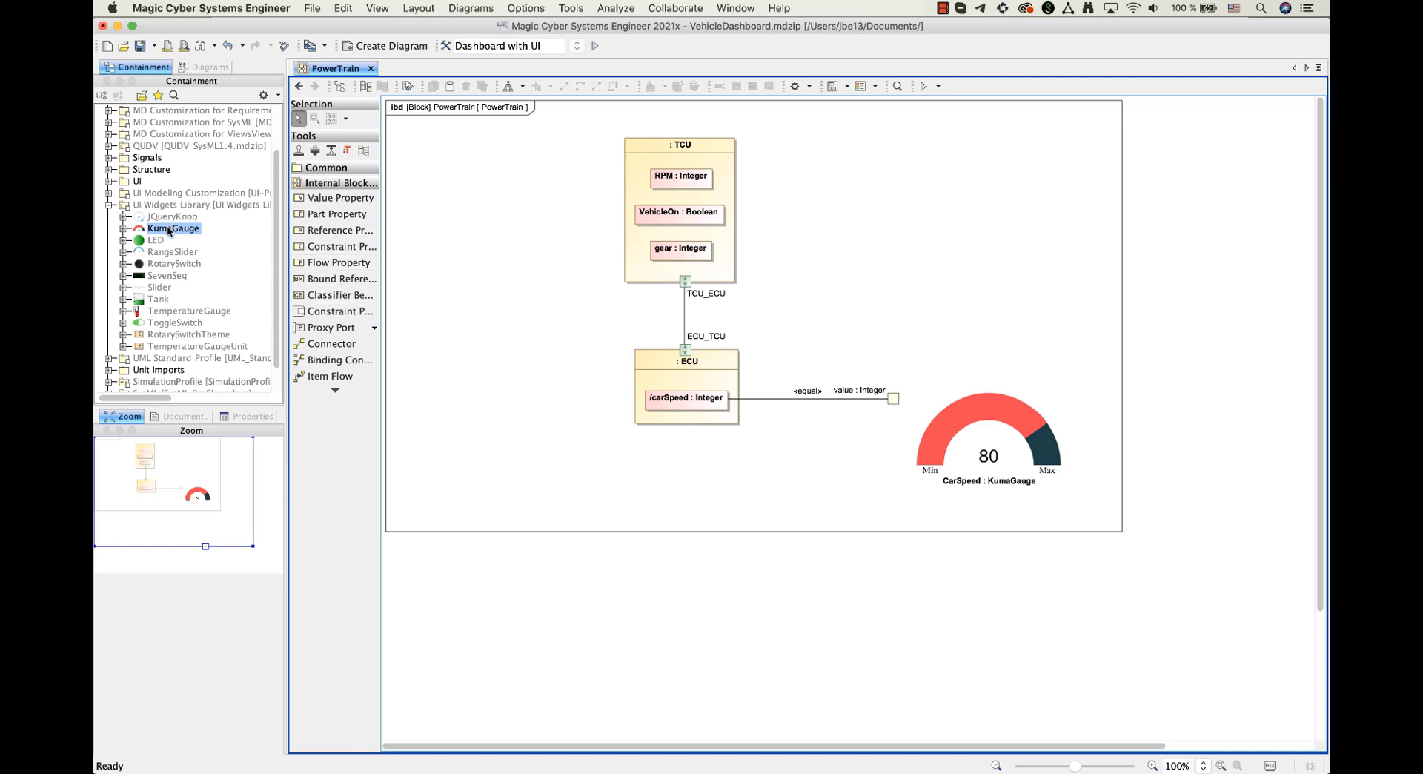
Place a second KumaGauge at the upper right with its value port bound to RPM
{"action": "left_click_drag", "start_coordinate": [168, 230], "coordinate": [922, 180]}
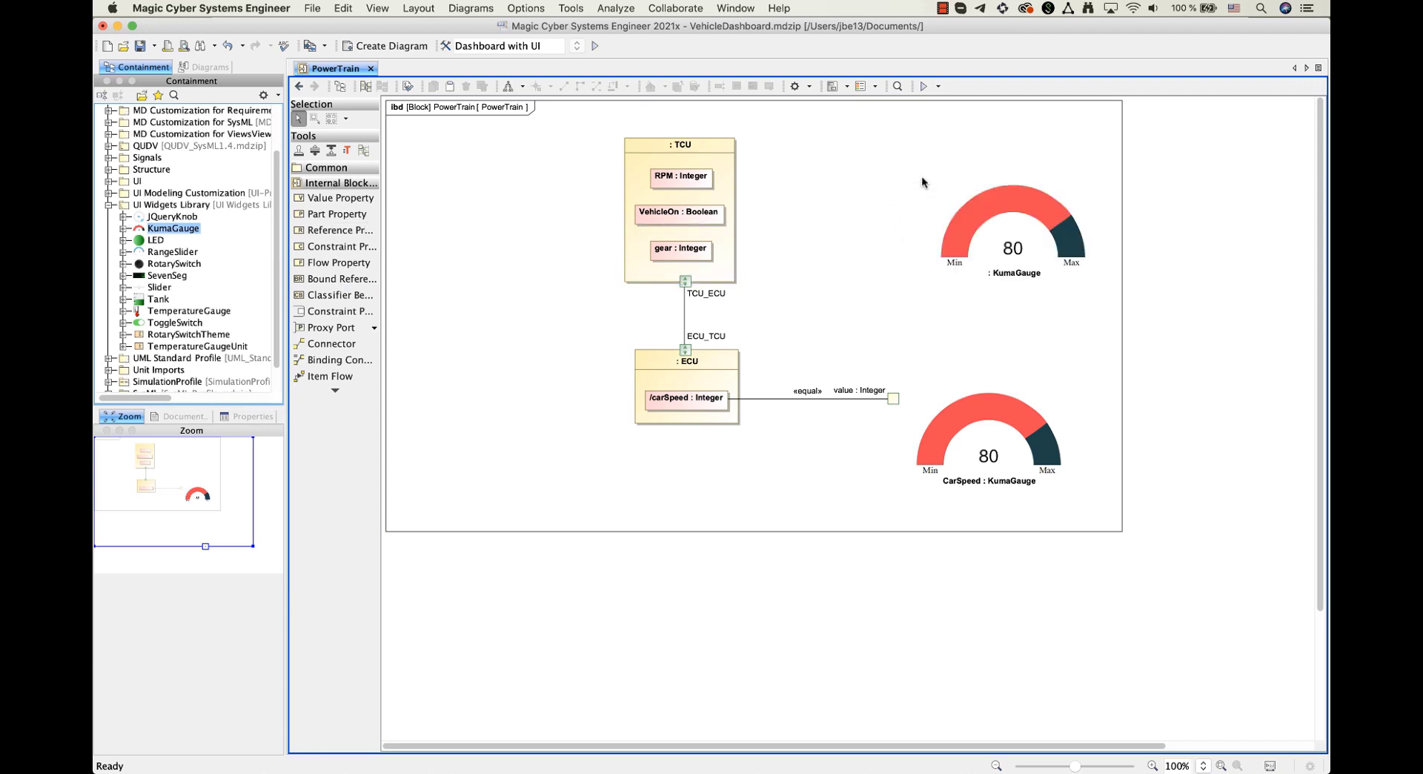
{"action": "left_click", "coordinate": [923, 189]}
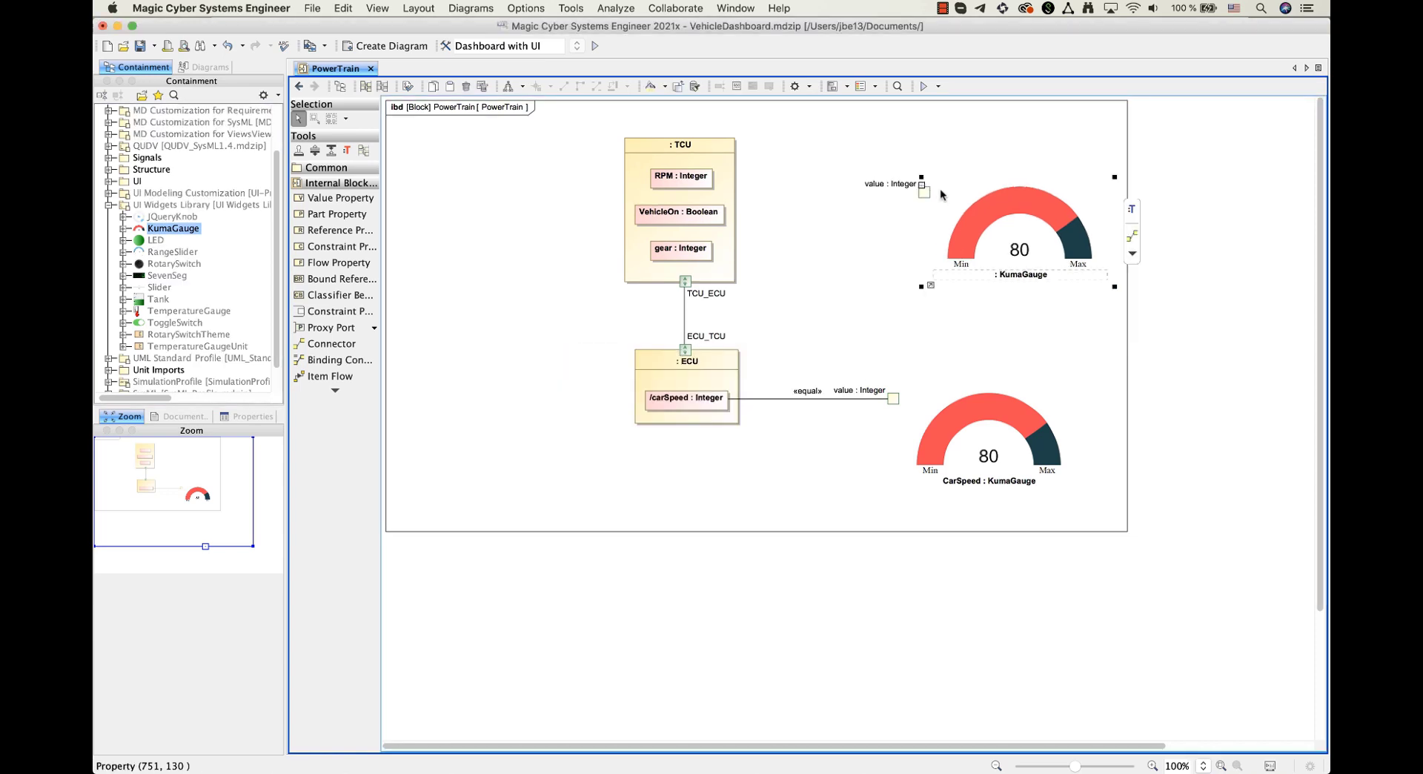
{"action": "mouse_move", "coordinate": [950, 195]}
{"action": "left_mouse_down"}
{"action": "mouse_move", "coordinate": [697, 178]}
{"action": "mouse_move", "coordinate": [713, 179]}
{"action": "left_mouse_up"}
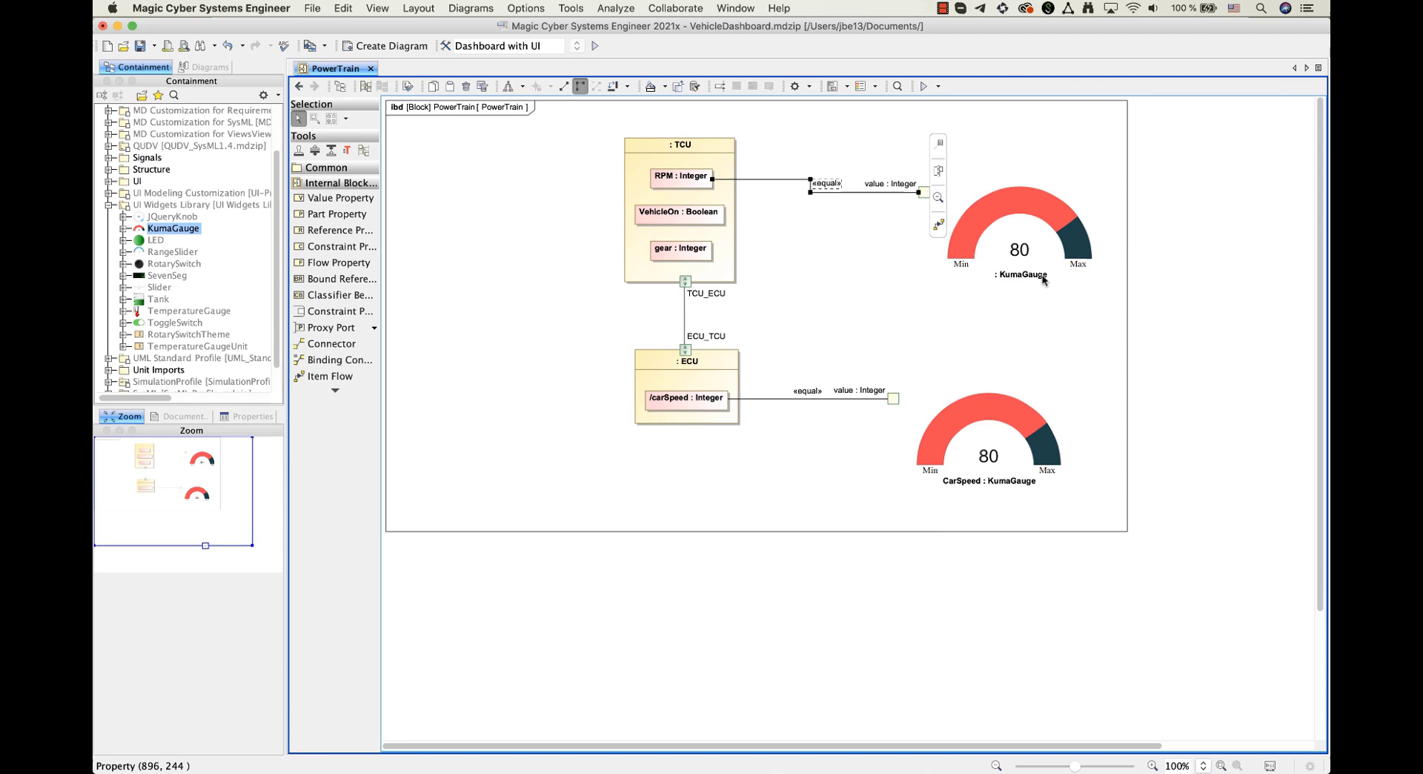
Name the upper gauge RPM and shift it slightly up and left
{"action": "left_click", "coordinate": [984, 274]}
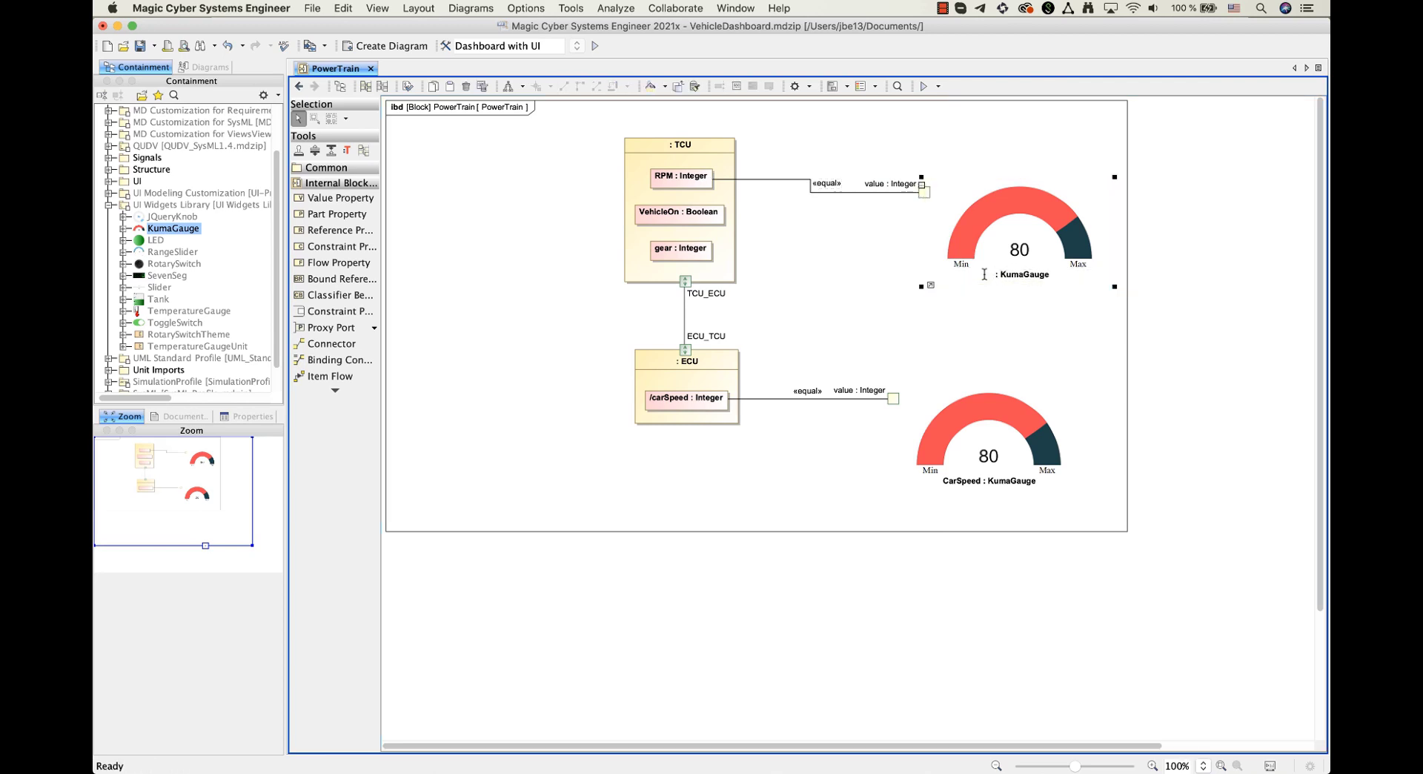
{"action": "left_click", "coordinate": [984, 274]}
{"action": "type", "text": "RPM"}
{"action": "key", "text": "Return"}
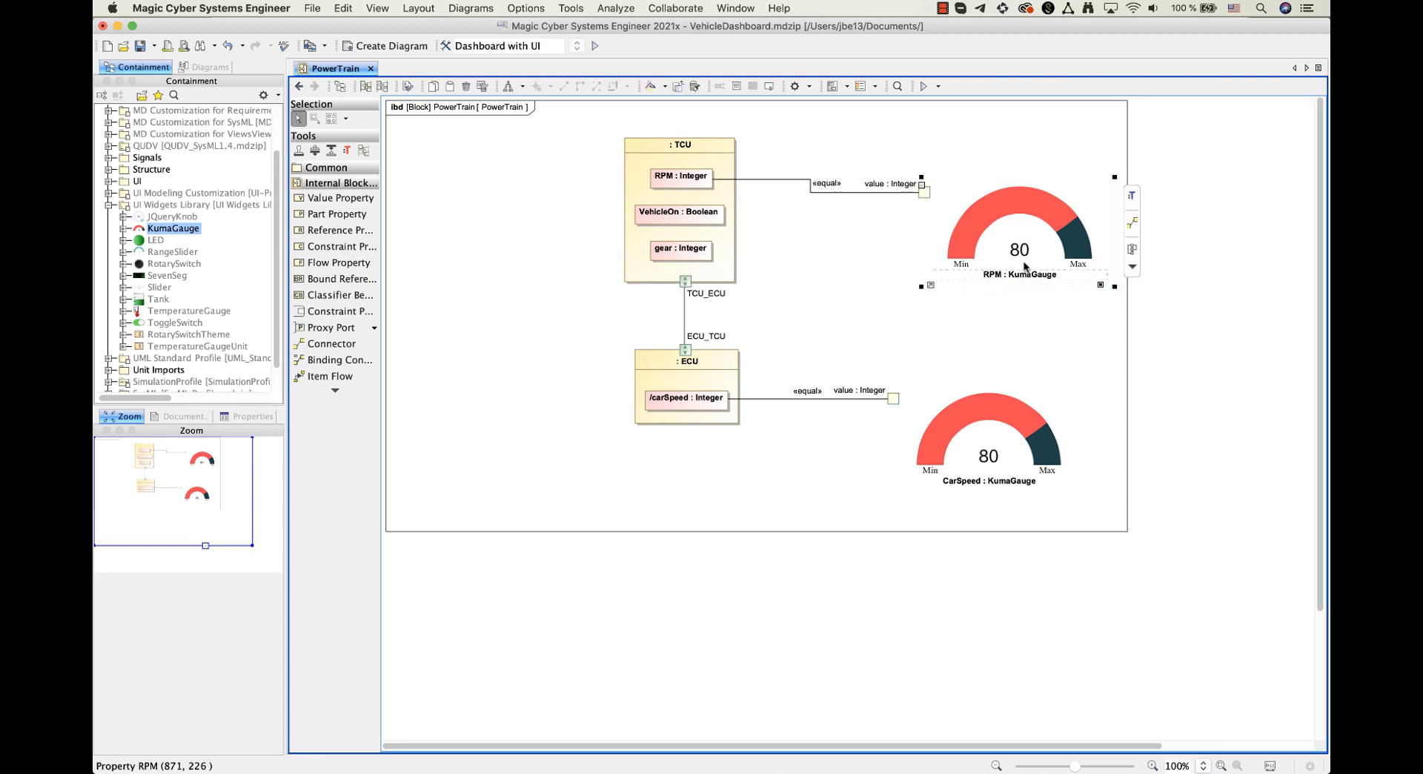
{"action": "left_click_drag", "start_coordinate": [1024, 264], "coordinate": [982, 254]}
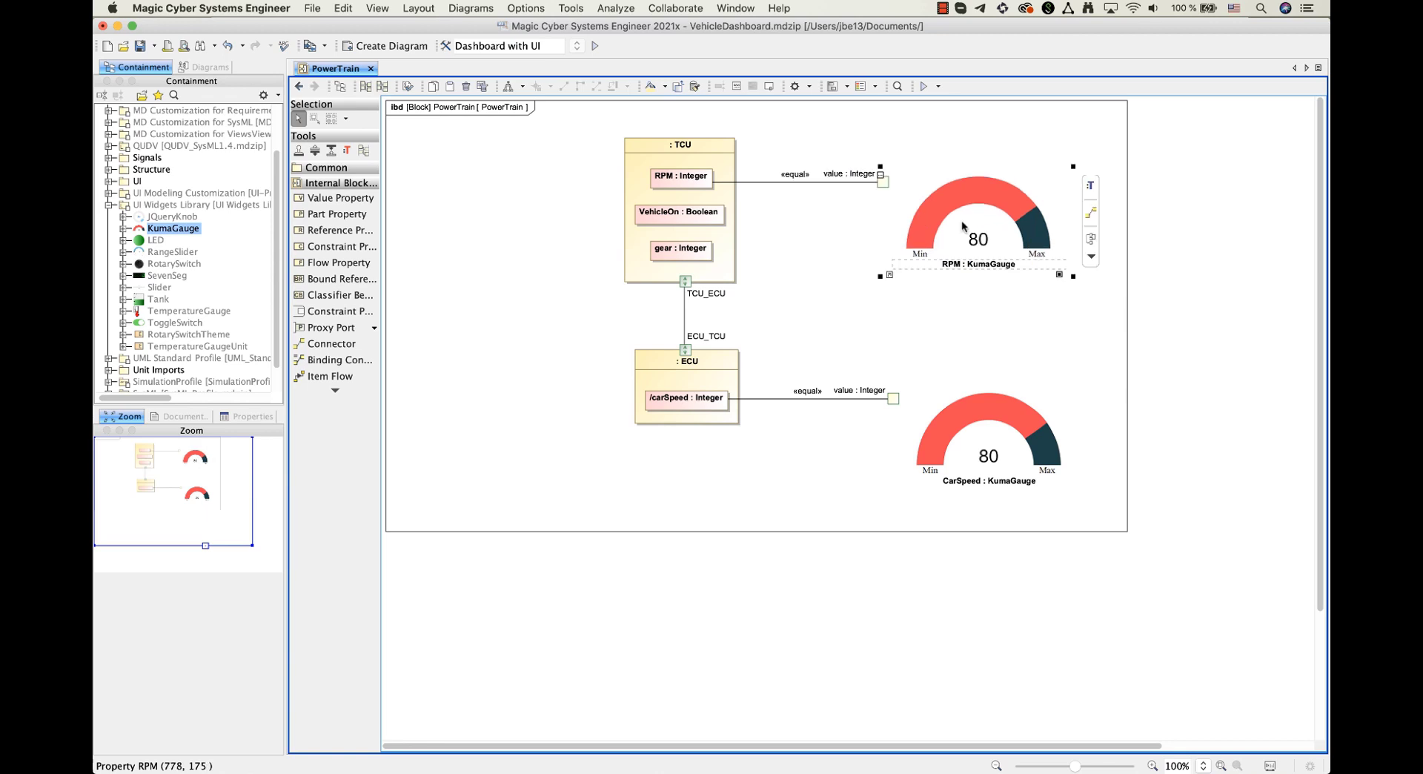
{"action": "left_click", "coordinate": [830, 277]}
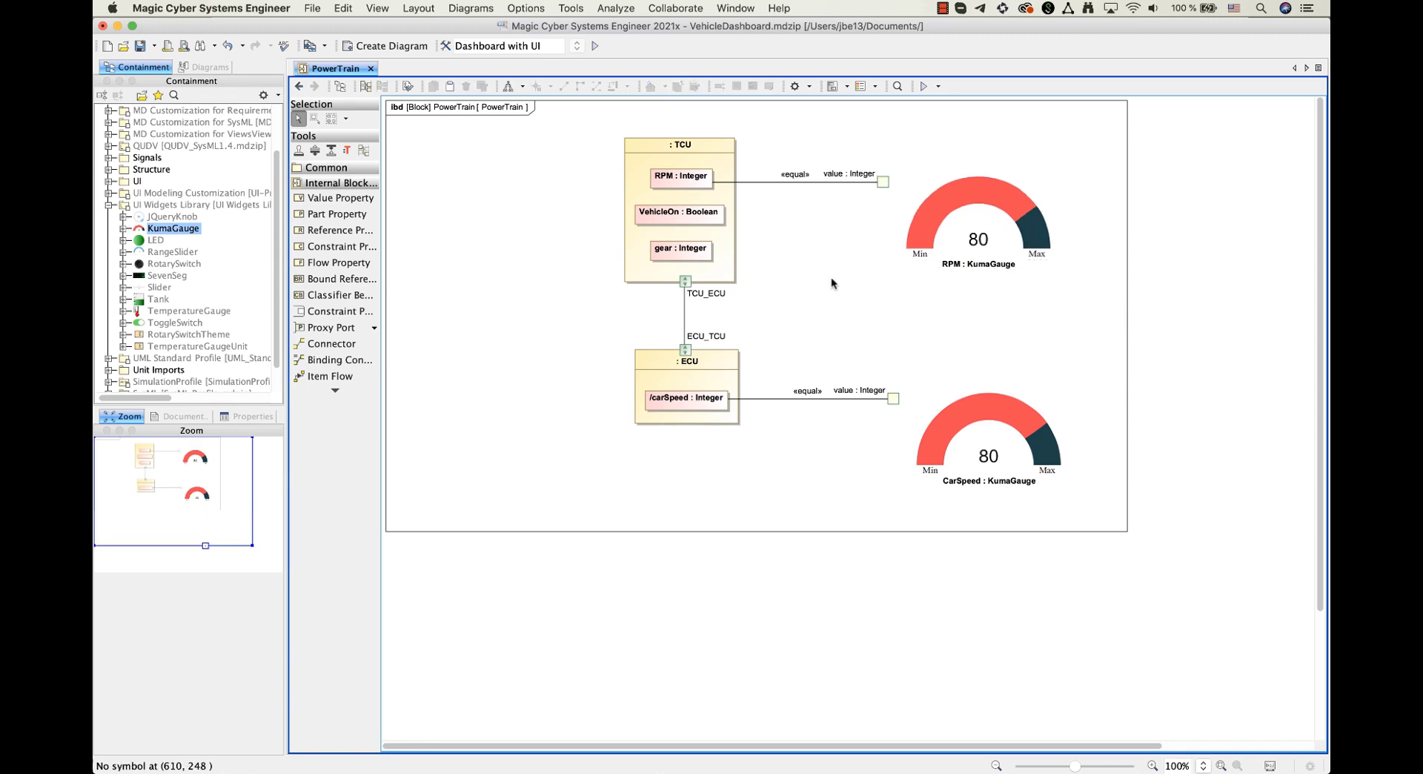
Add a ToggleSwitch bound to VehicleOn and move its «equal» label below the connector
{"action": "mouse_move", "coordinate": [167, 323]}
{"action": "left_mouse_down"}
{"action": "mouse_move", "coordinate": [434, 148]}
{"action": "mouse_move", "coordinate": [585, 181]}
{"action": "mouse_move", "coordinate": [641, 212]}
{"action": "left_mouse_up"}
{"action": "left_click", "coordinate": [573, 181]}
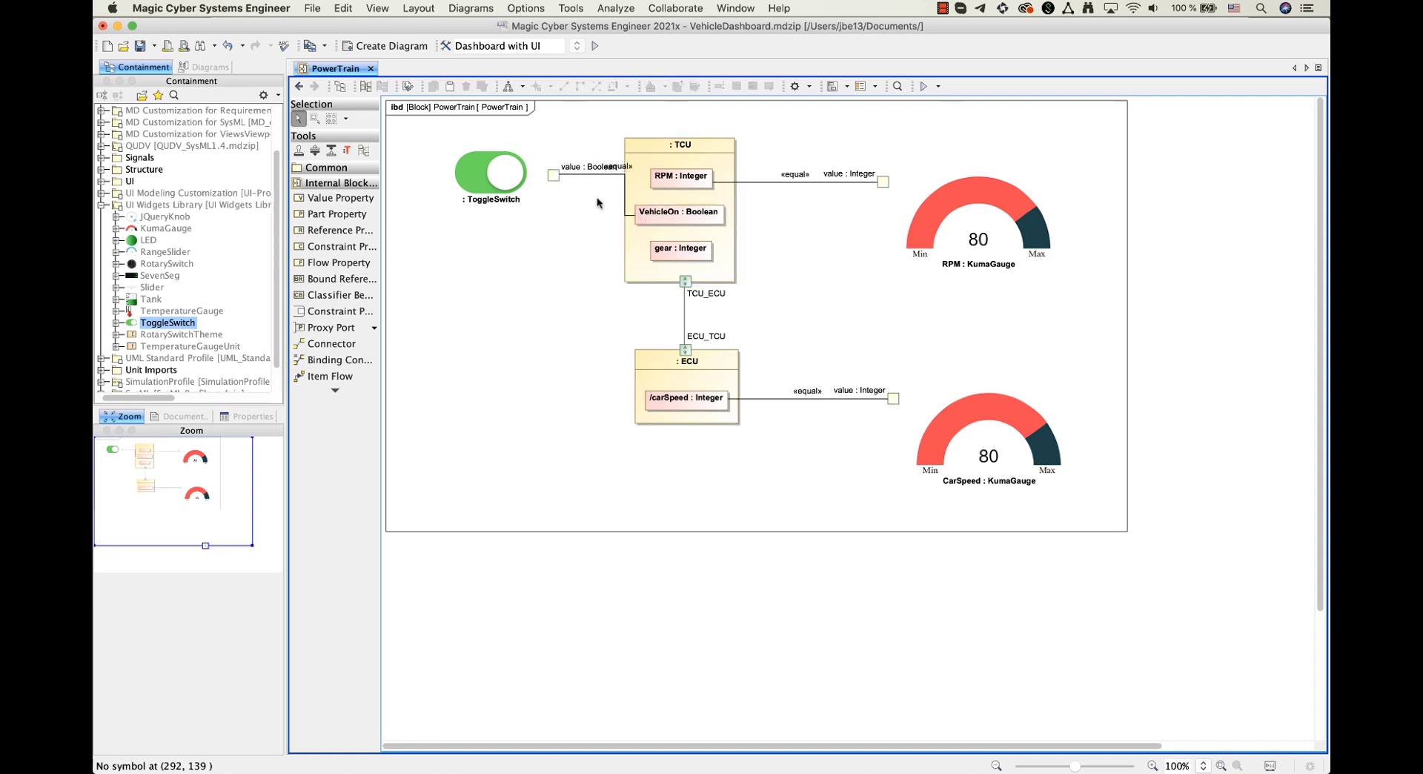
{"action": "left_click_drag", "start_coordinate": [629, 165], "coordinate": [617, 183]}
Rename the toggle switch VehiclePower and shift it slightly left
{"action": "left_click", "coordinate": [456, 199]}
{"action": "left_click", "coordinate": [456, 199]}
{"action": "type", "text": "VehiclePo"}
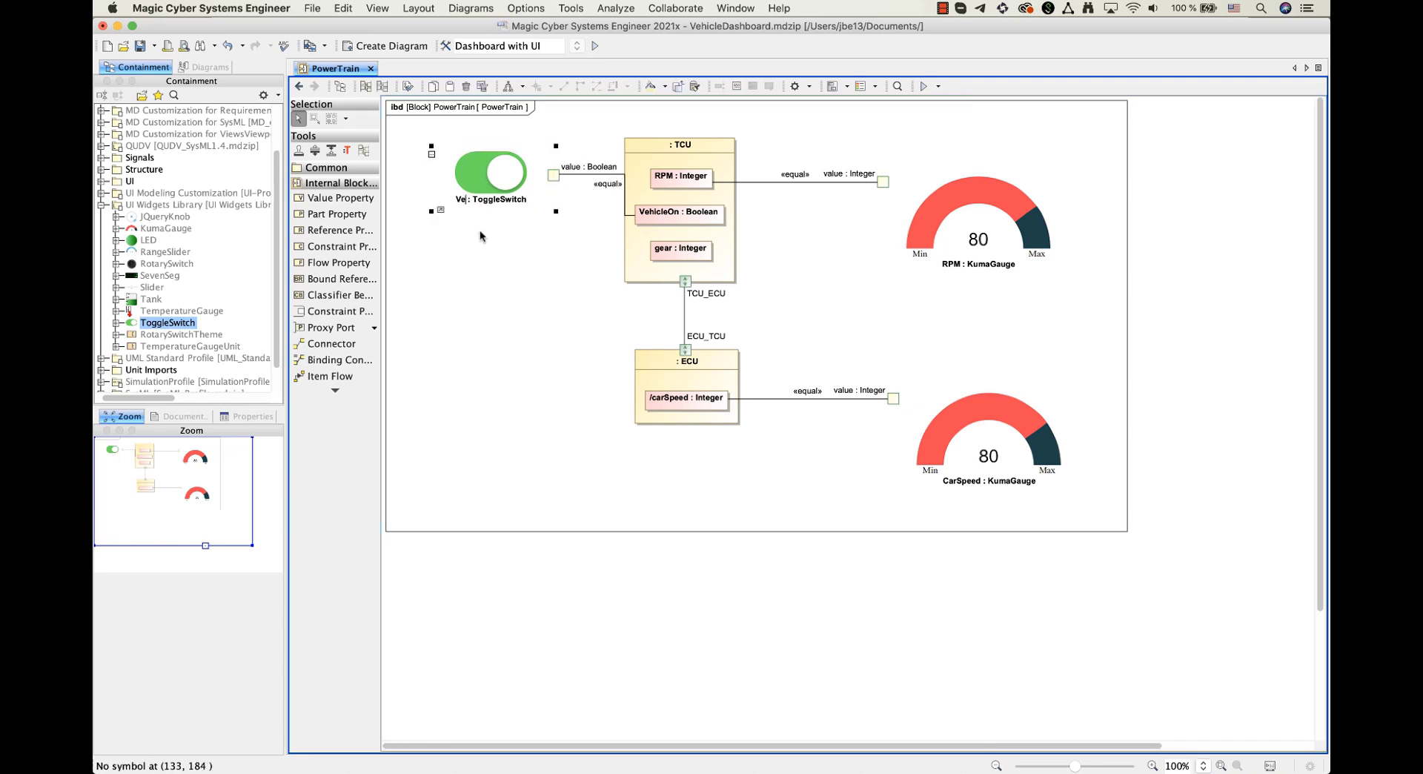
{"action": "type", "text": "wer"}
{"action": "left_click", "coordinate": [490, 258]}
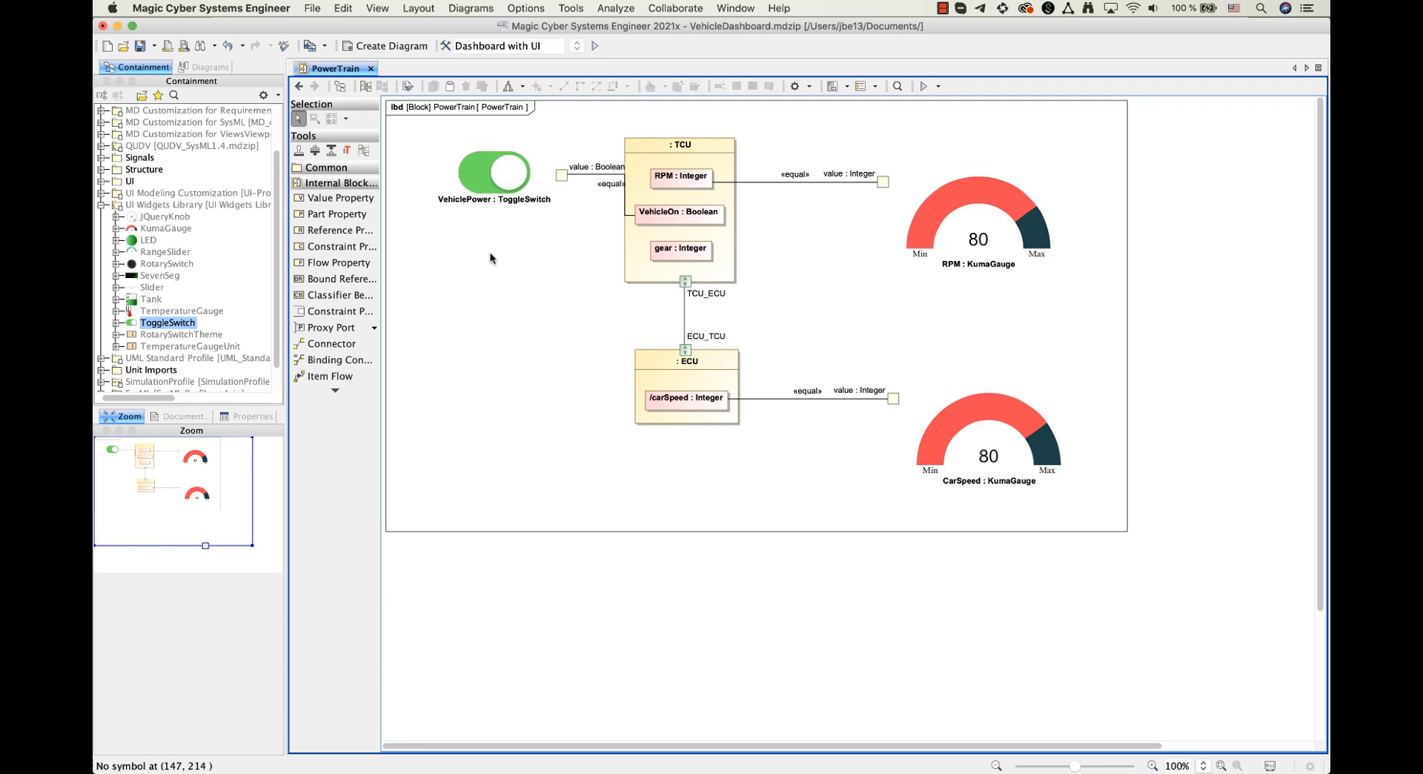
{"action": "left_click_drag", "start_coordinate": [489, 174], "coordinate": [469, 180]}
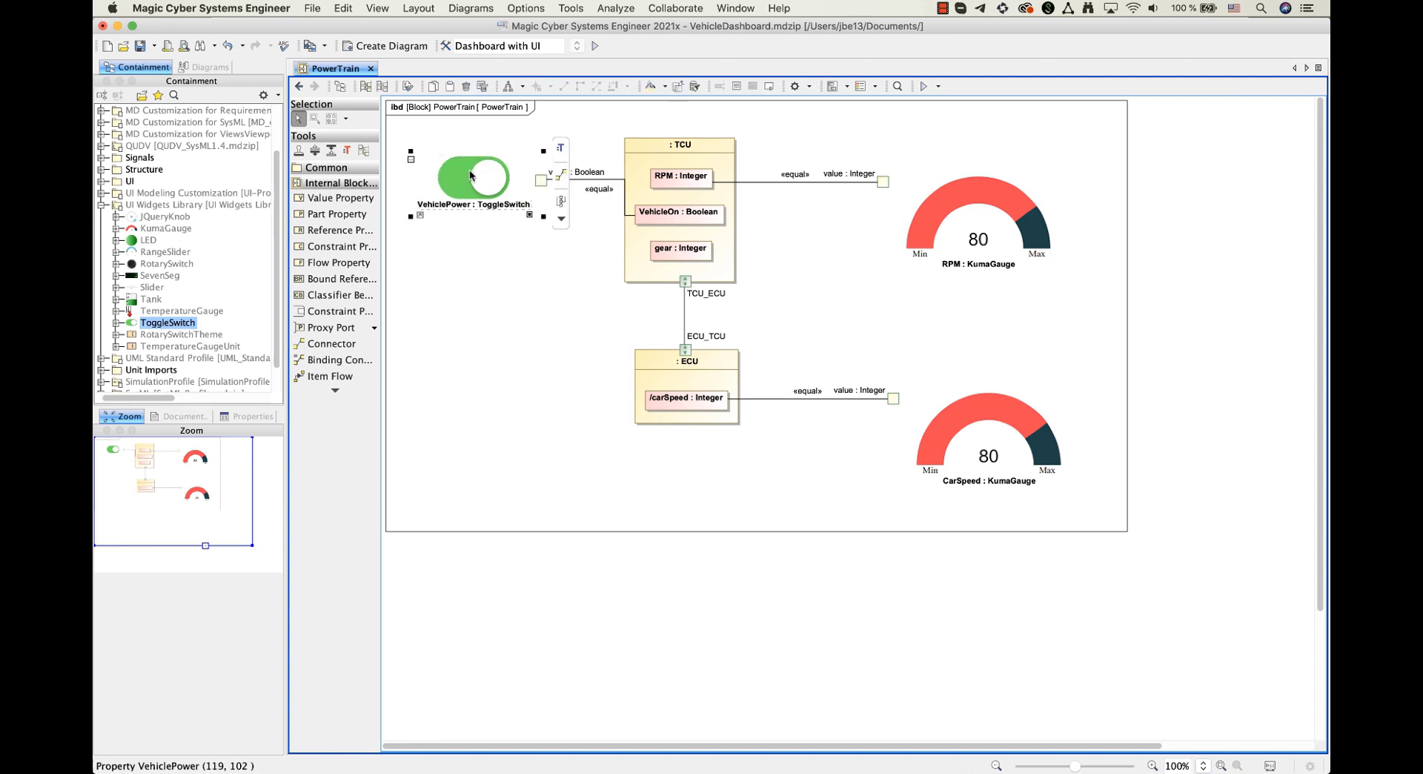
{"action": "left_click", "coordinate": [487, 312]}
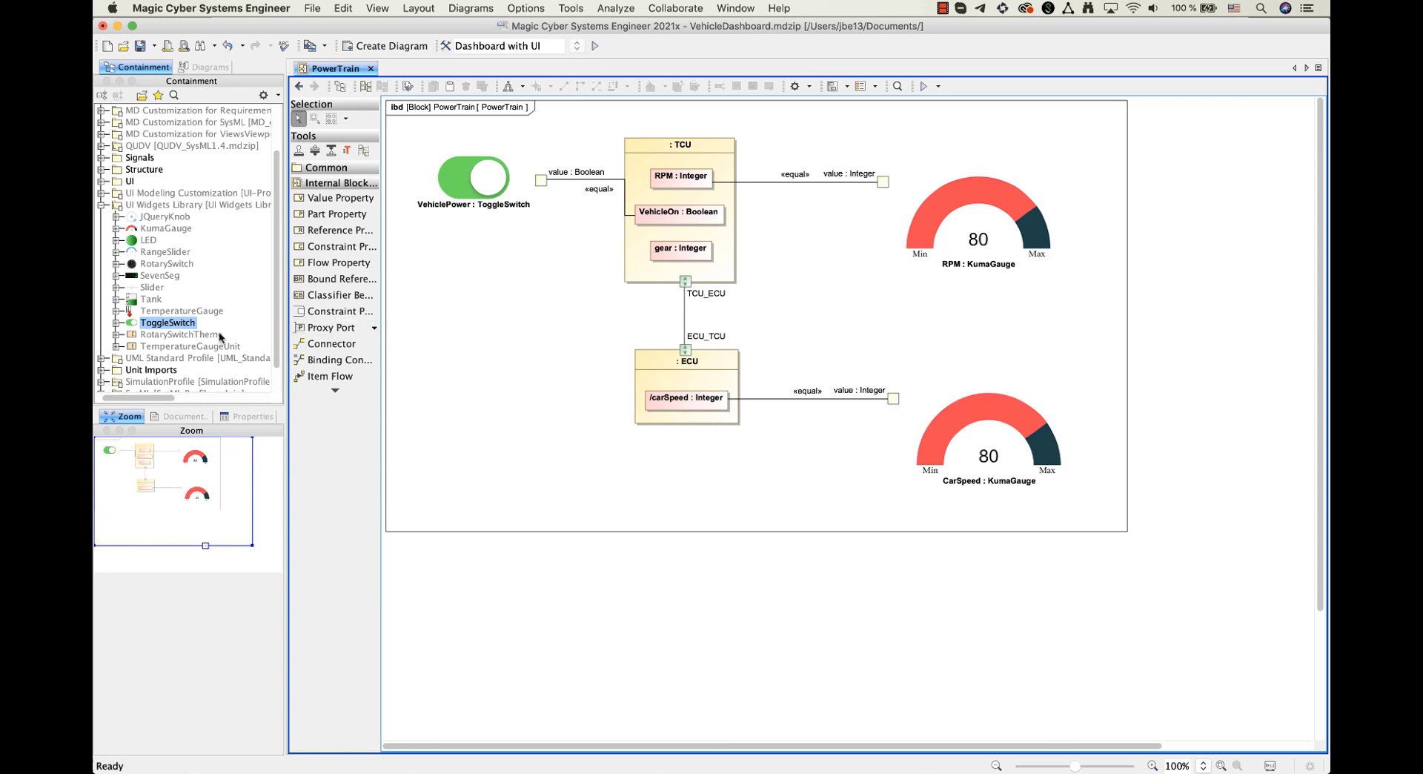
Add a SevenSeg display, move its value port to the right, and bind it to TCU's gear
{"action": "left_click_drag", "start_coordinate": [150, 273], "coordinate": [435, 319]}
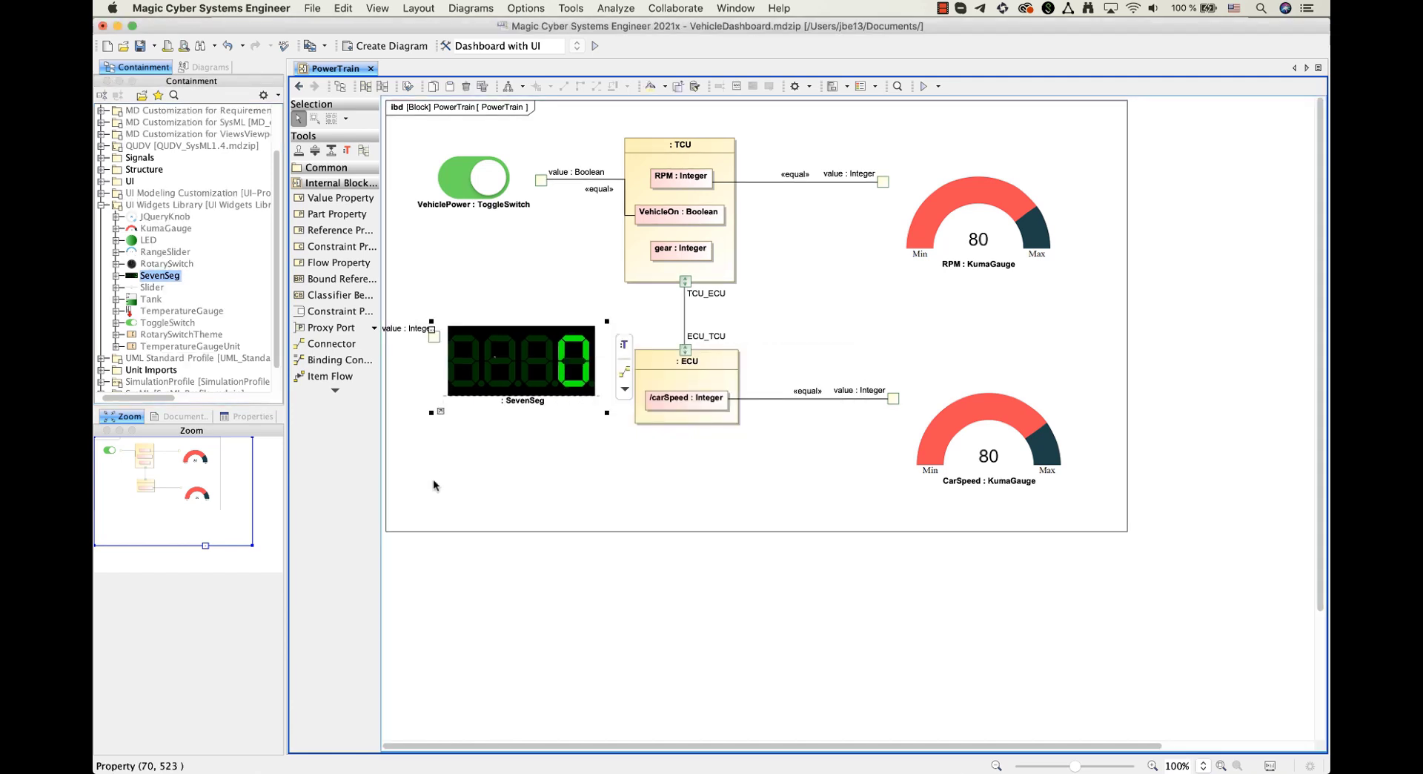
{"action": "left_click_drag", "start_coordinate": [524, 339], "coordinate": [511, 365]}
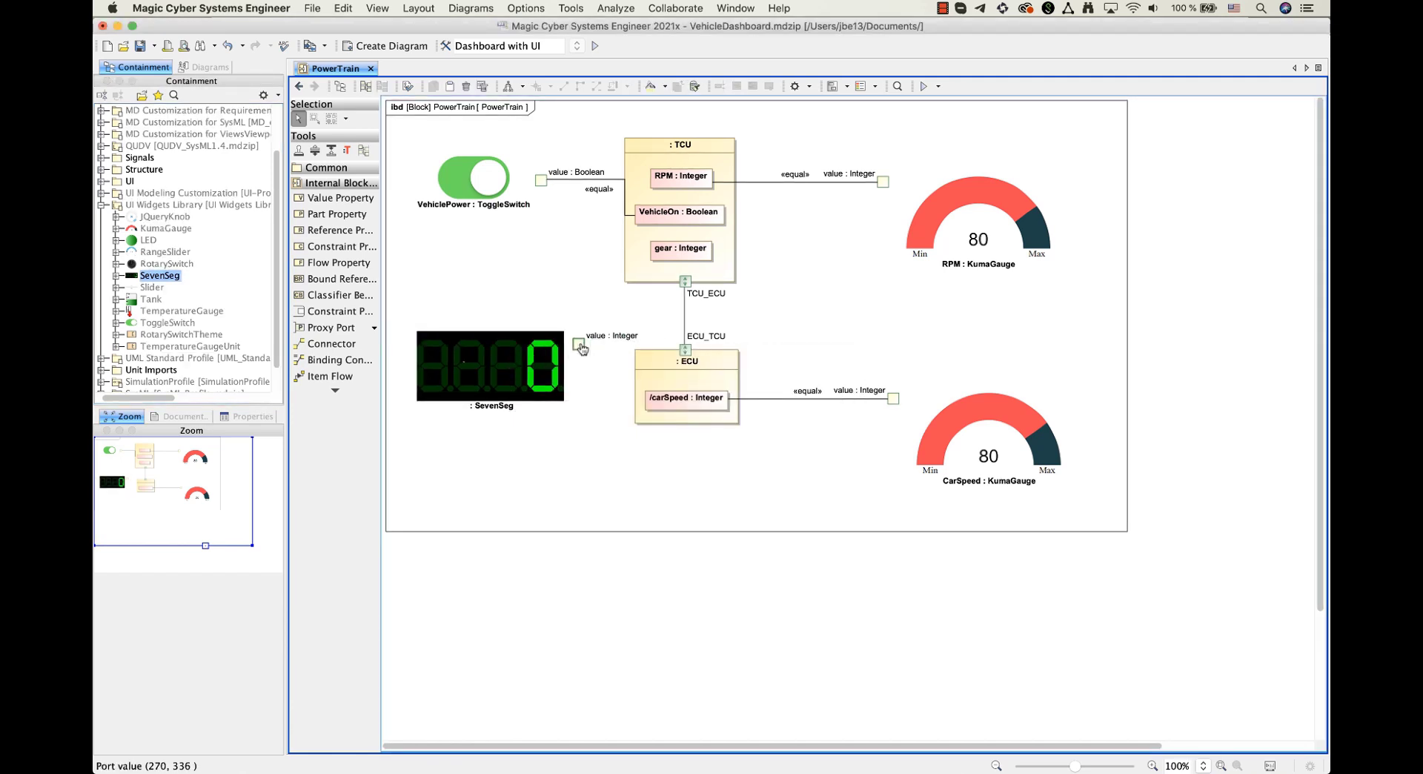
{"action": "left_click", "coordinate": [671, 251]}
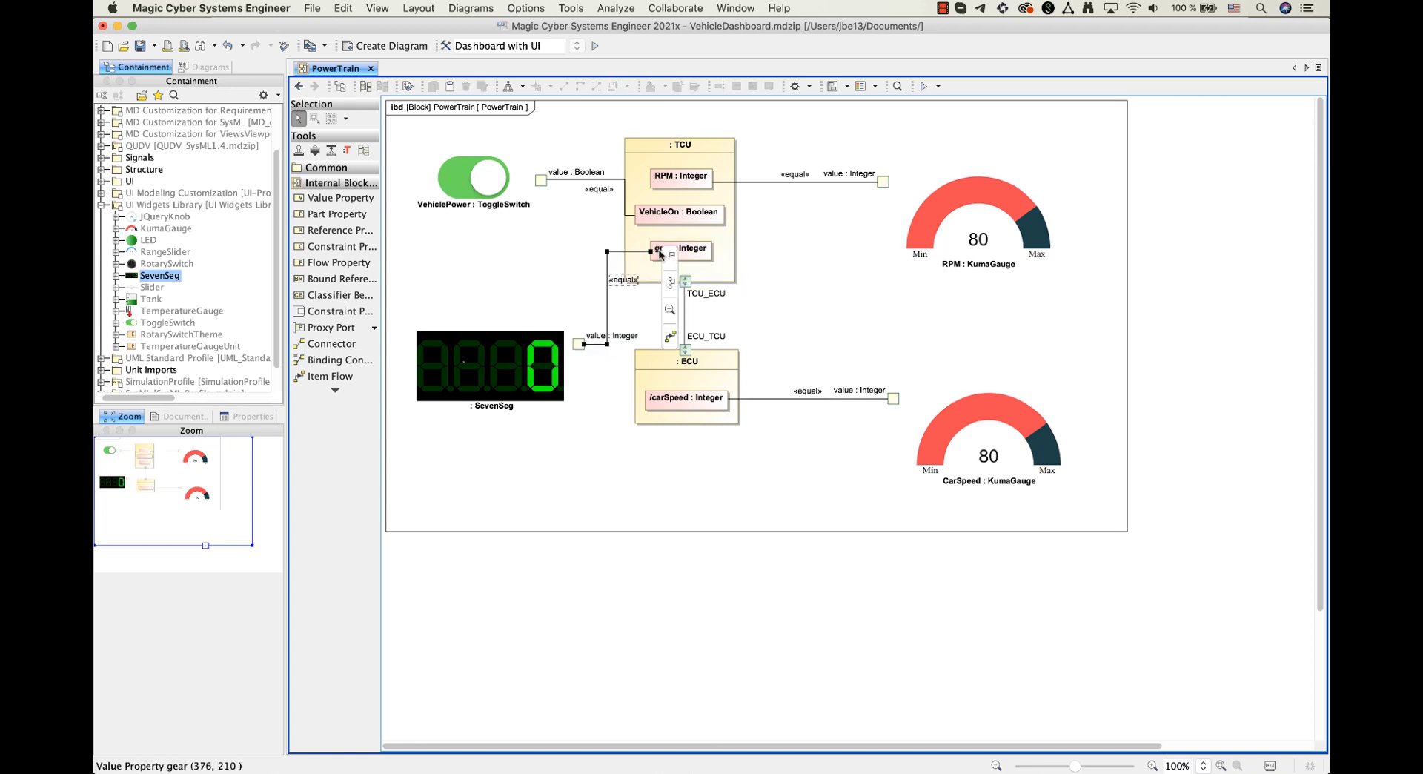
Name the display GearNumber and move the gear binding's «equal» label left
{"action": "left_click", "coordinate": [469, 409]}
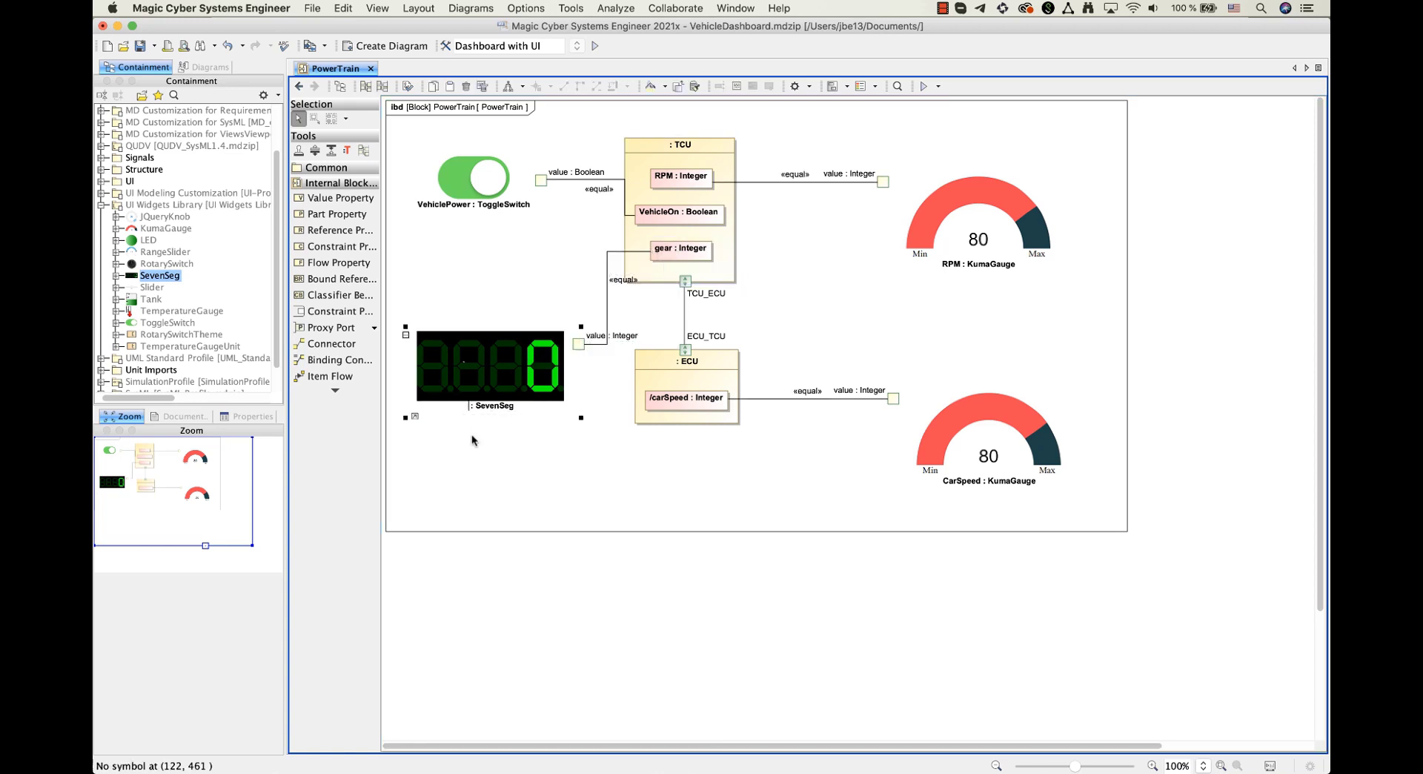
{"action": "type", "text": "GearNumber"}
{"action": "left_click", "coordinate": [499, 431]}
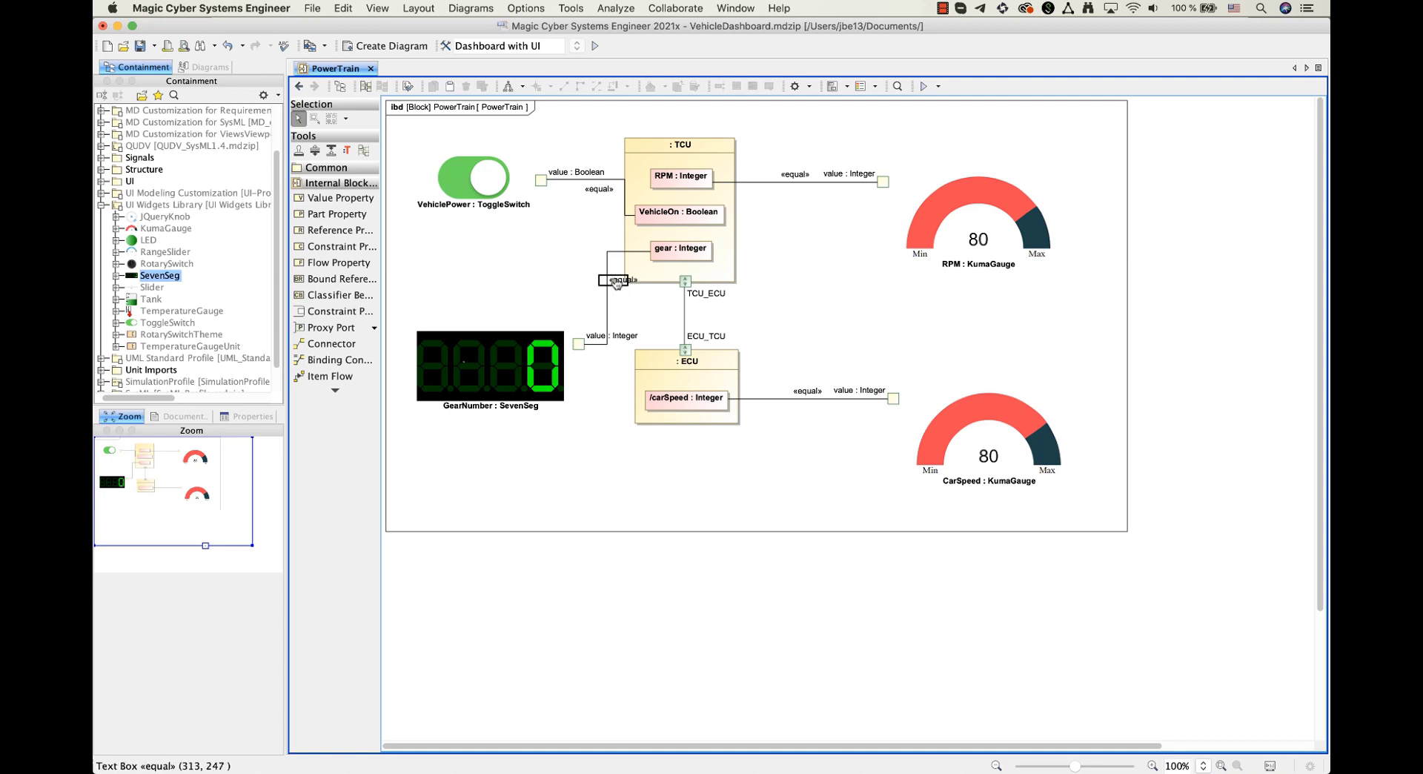
{"action": "left_click_drag", "start_coordinate": [598, 282], "coordinate": [569, 284]}
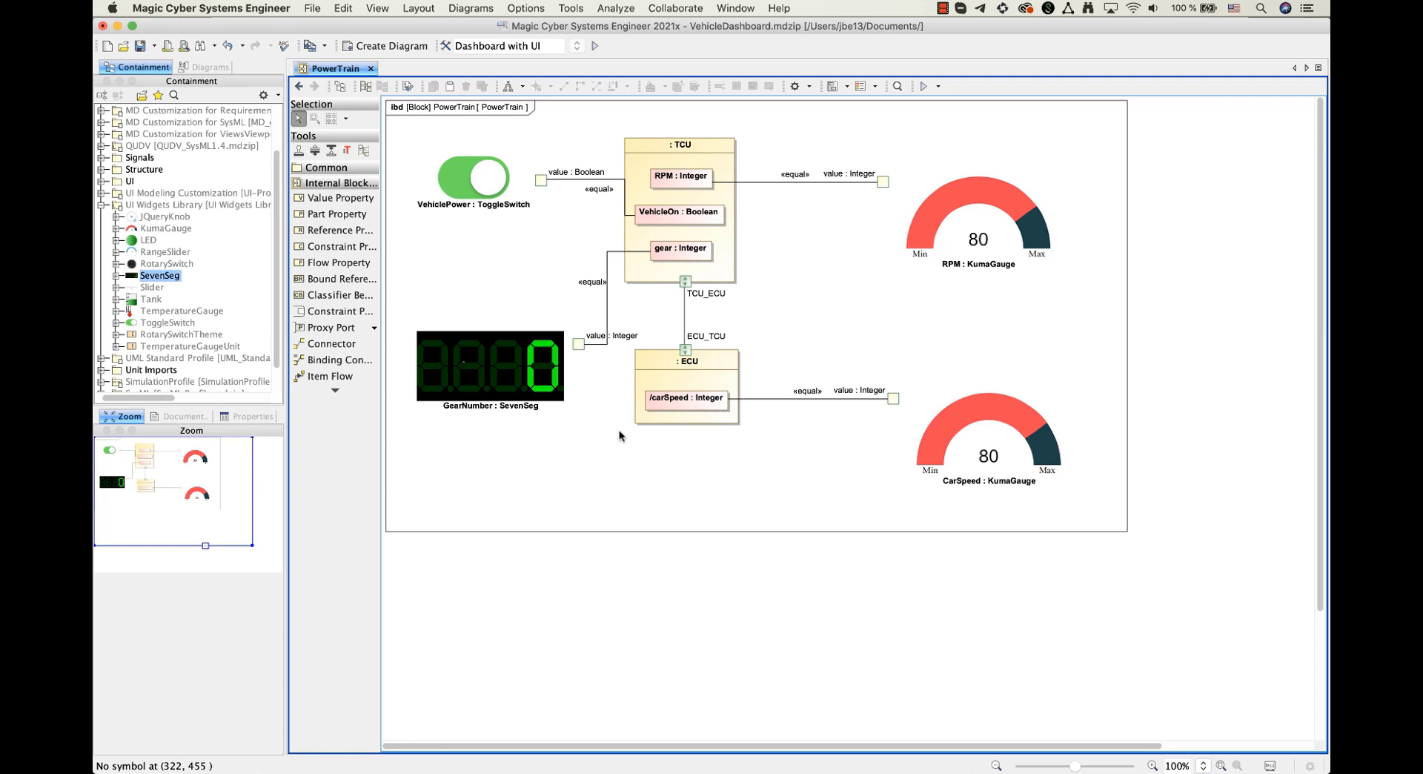
Run the Dashboard with Widgets configuration, switch VehiclePower on, and select the TCU to follow it
{"action": "left_click", "coordinate": [512, 46]}
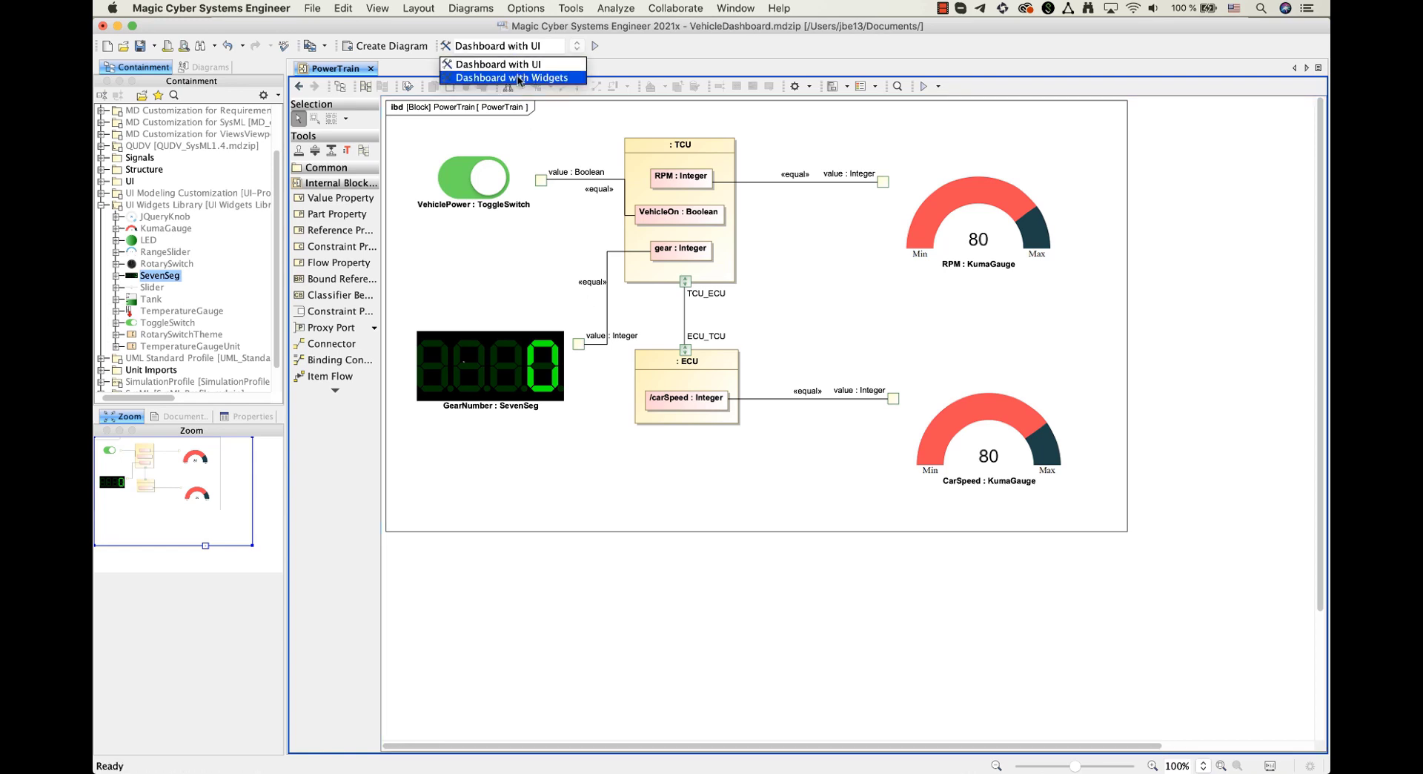
{"action": "left_click", "coordinate": [518, 78]}
{"action": "left_click", "coordinate": [594, 48]}
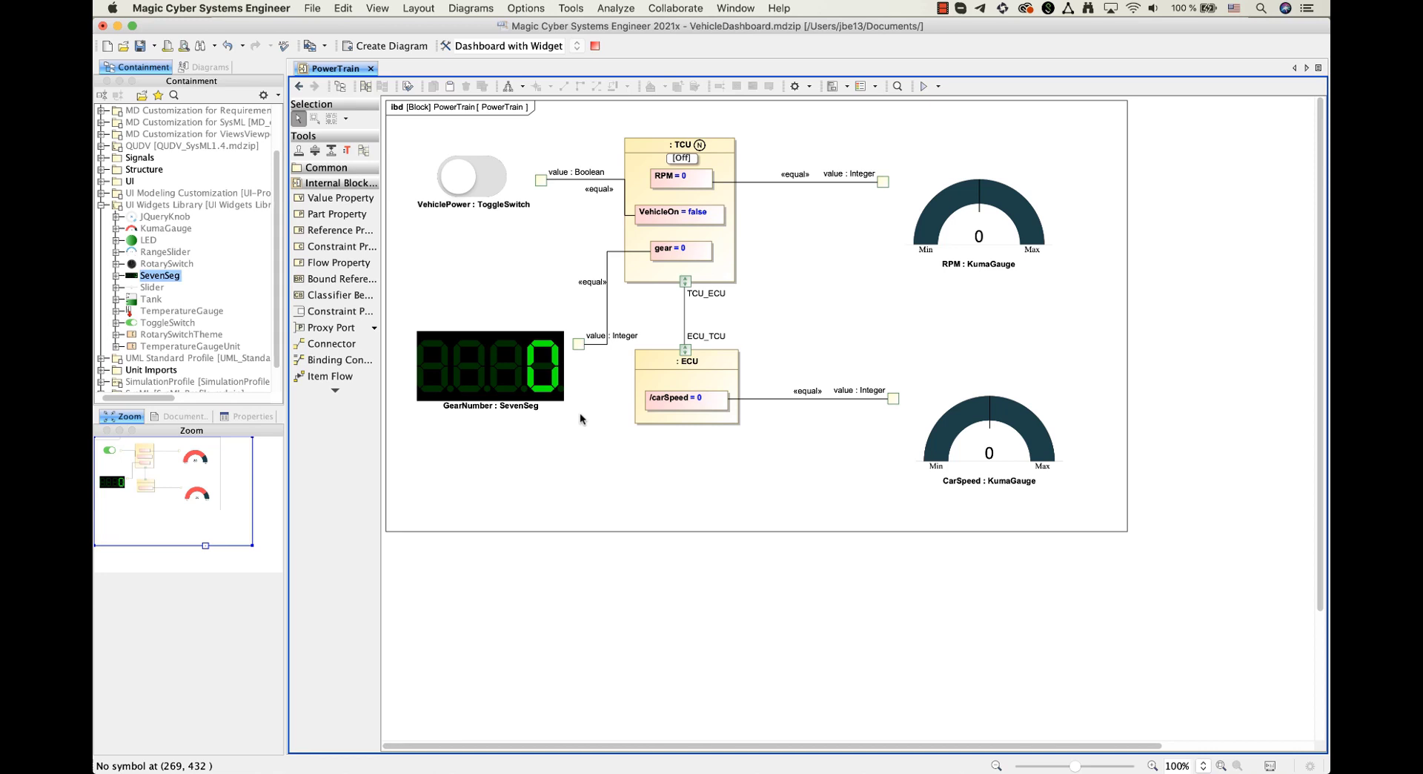
{"action": "left_click", "coordinate": [472, 176]}
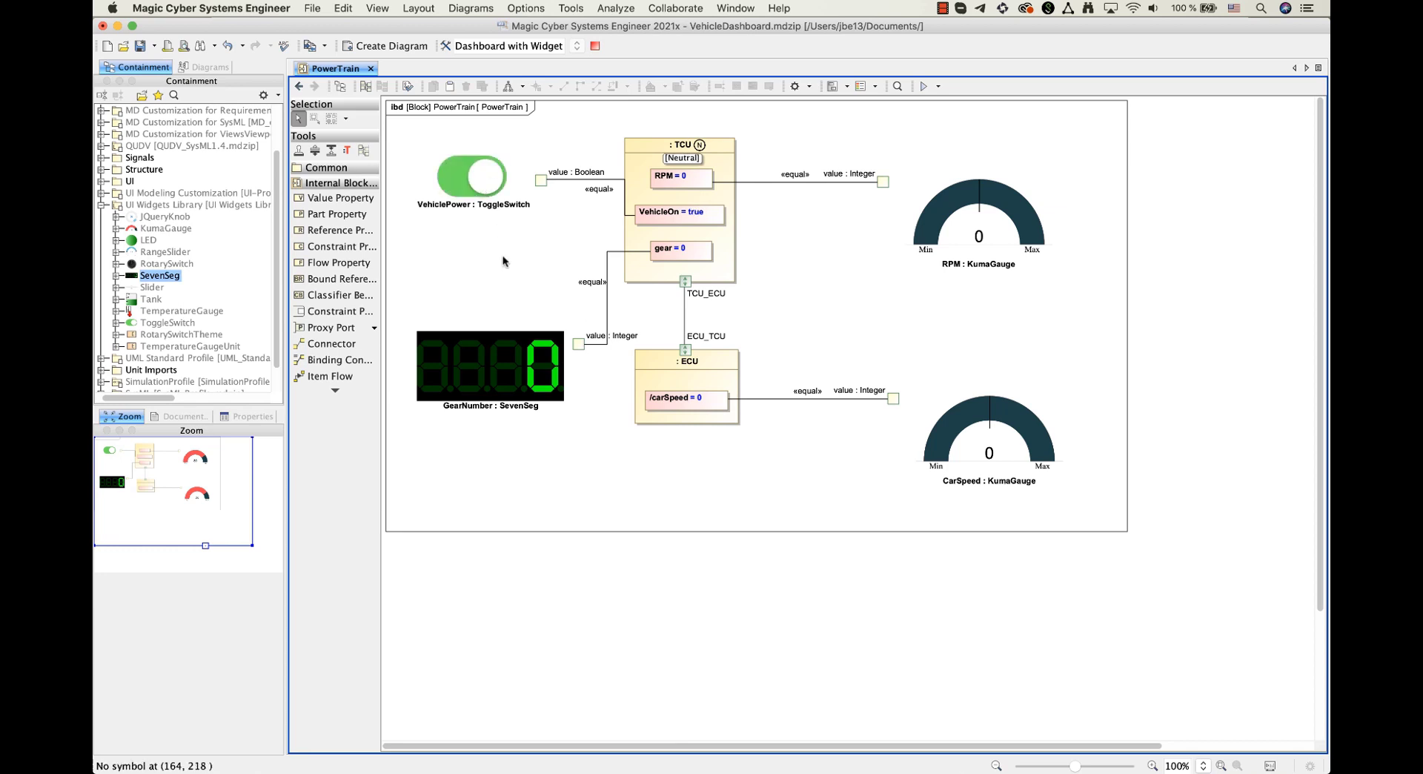
{"action": "left_click", "coordinate": [715, 158]}
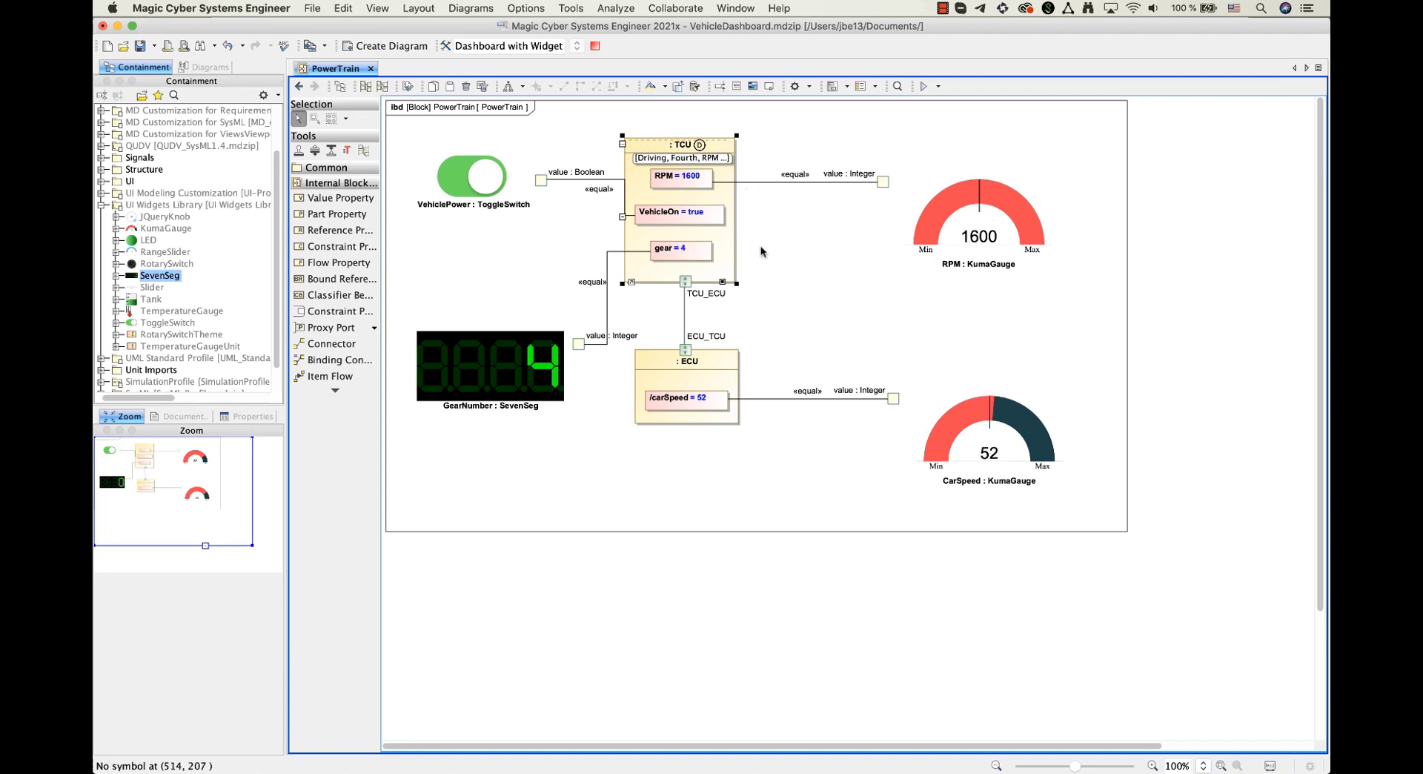
{"action": "left_click", "coordinate": [594, 45]}
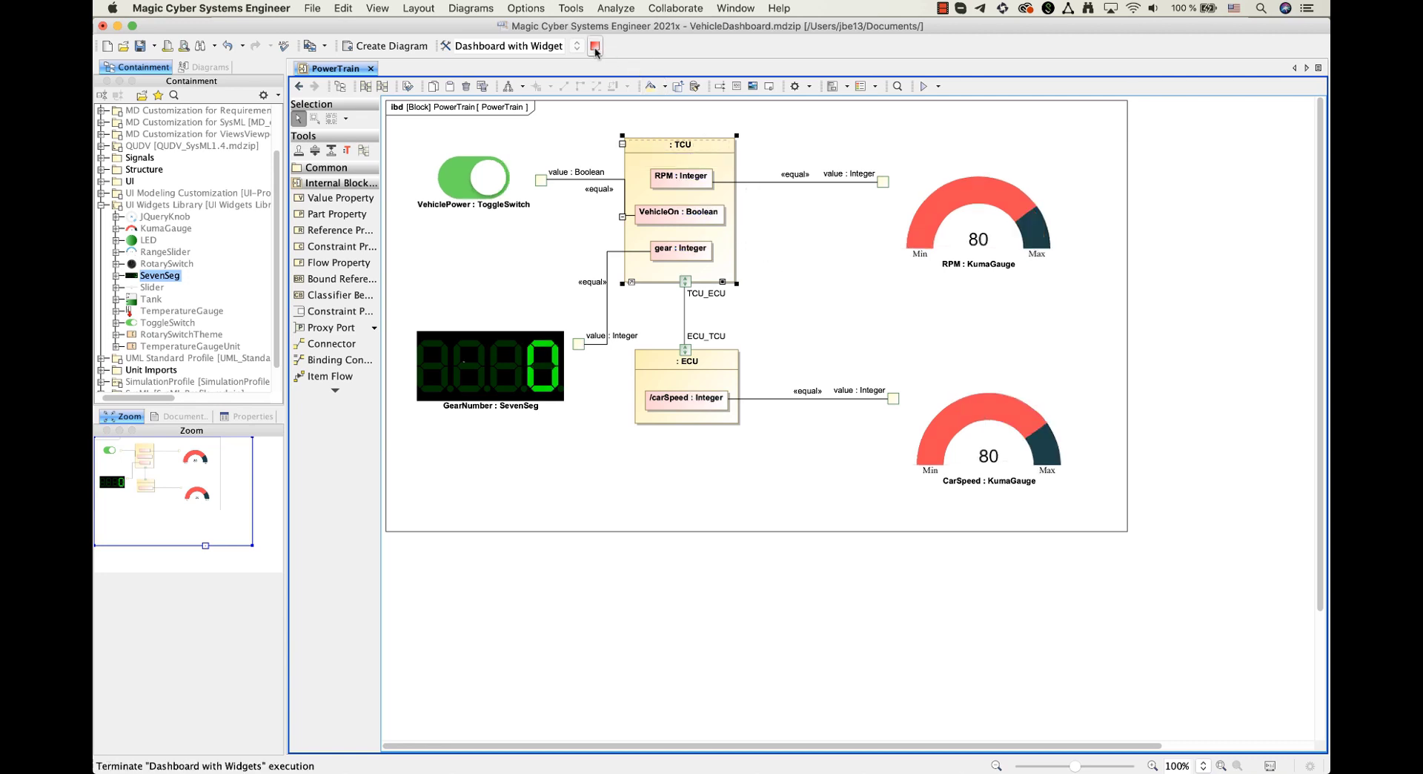